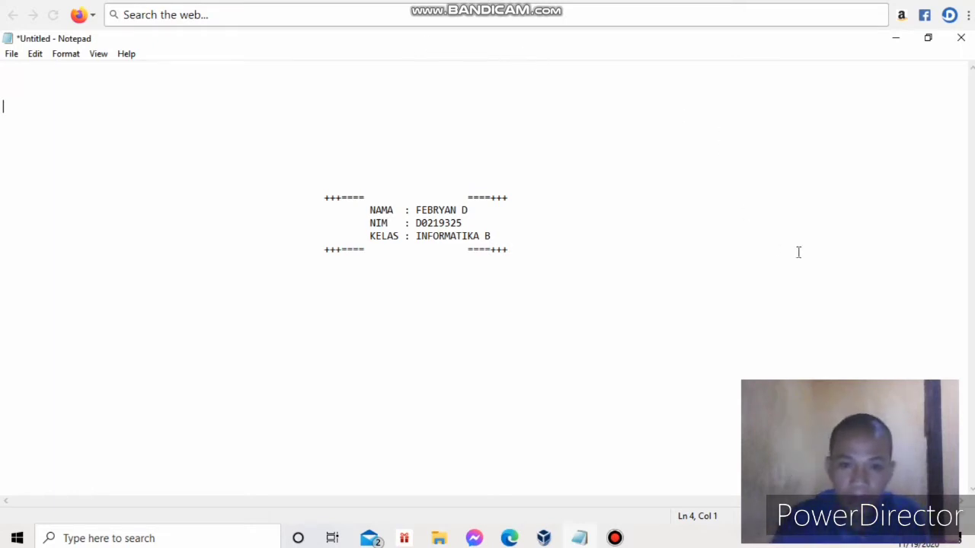
# Step: Minimize the Notepad window, refresh the desktop and launch Oracle VM VirtualBox
pyautogui.click(897, 46)
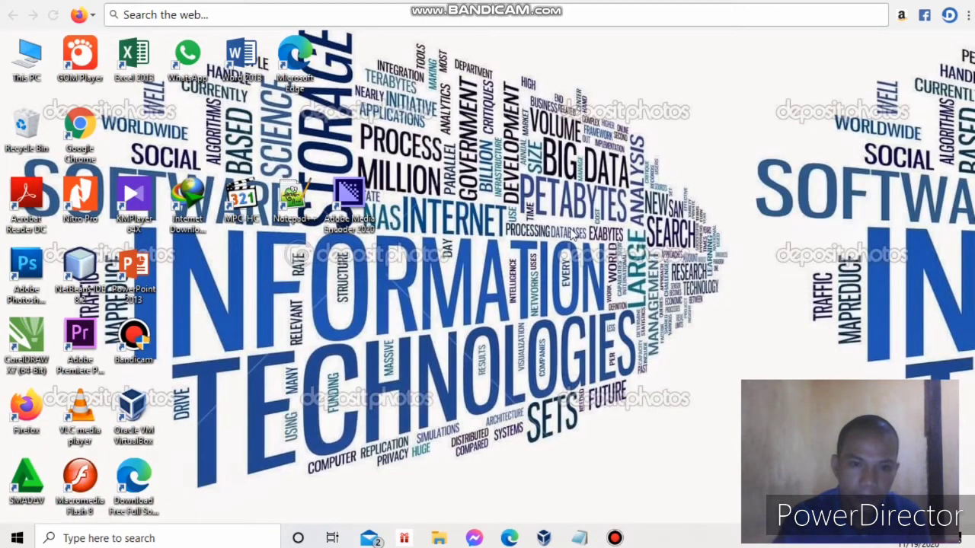
pyautogui.rightClick(529, 194)
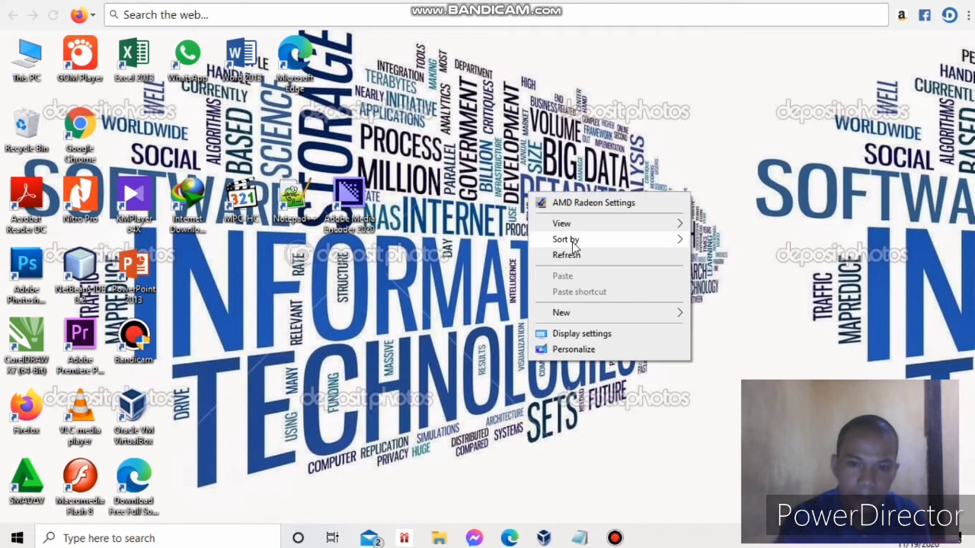
pyautogui.click(590, 258)
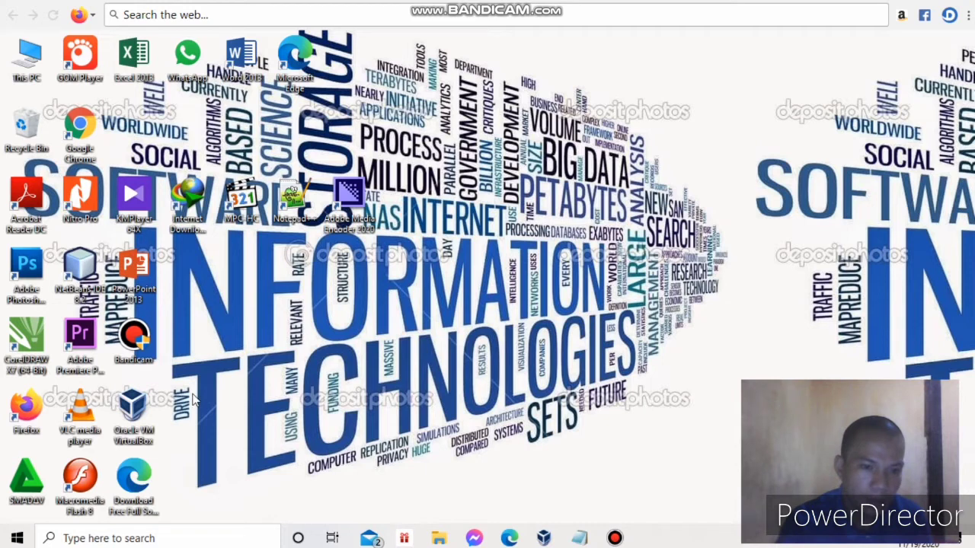
pyautogui.click(137, 412)
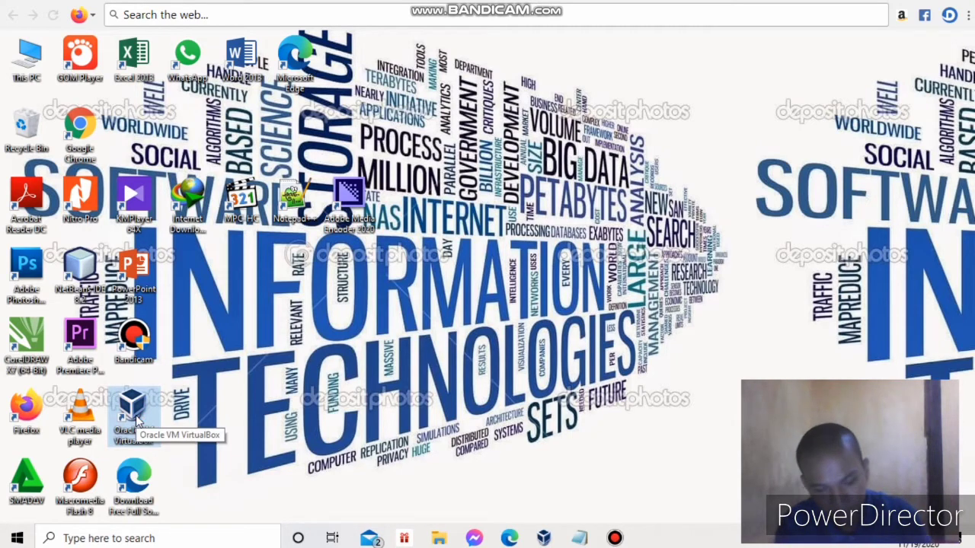
pyautogui.doubleClick(136, 415)
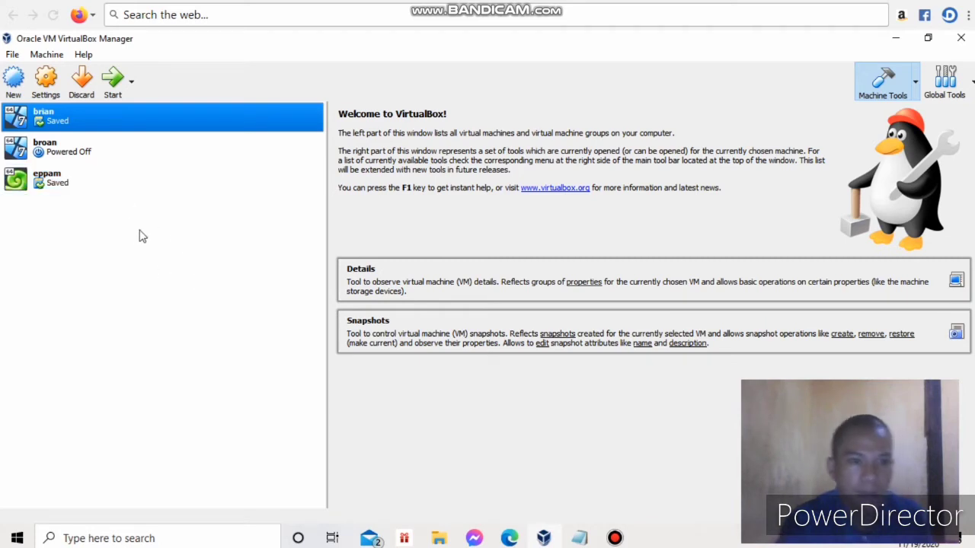
# Step: Begin creating a new virtual machine and name it windosw
pyautogui.click(16, 87)
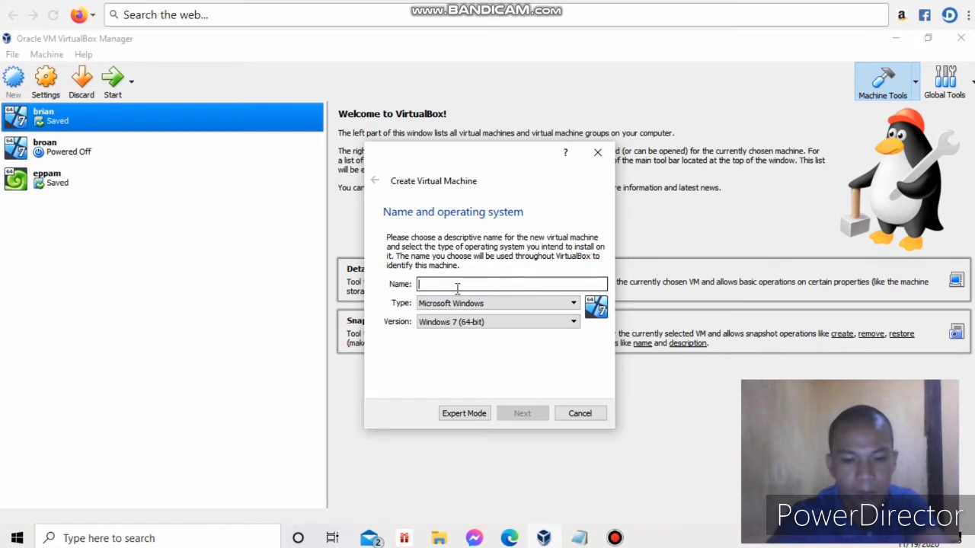
pyautogui.write('window')
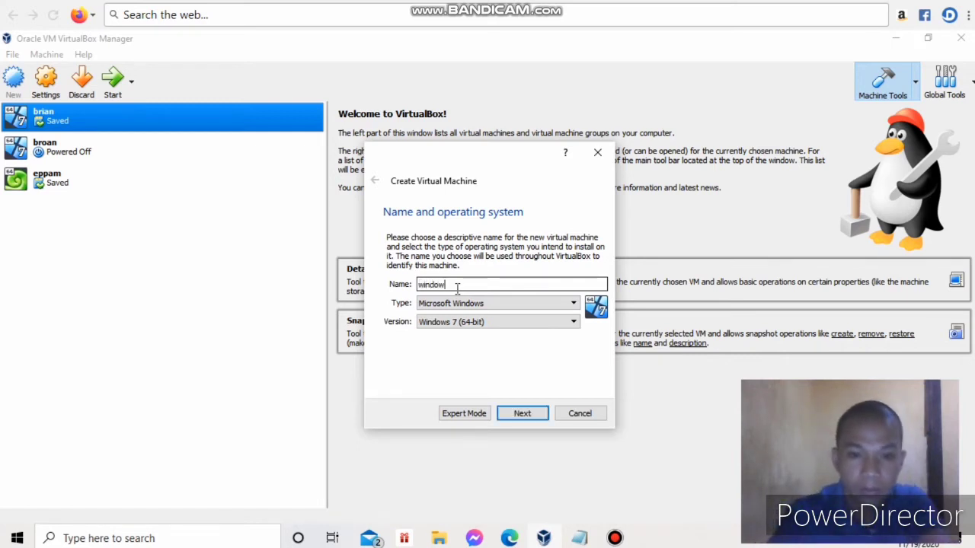
pyautogui.press('BackSpace')
pyautogui.write('s')
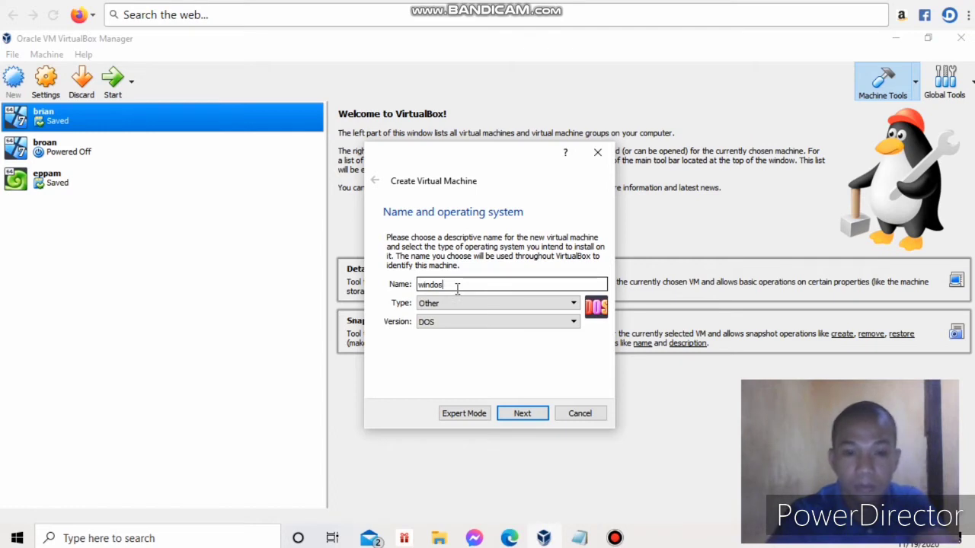
pyautogui.write('w')
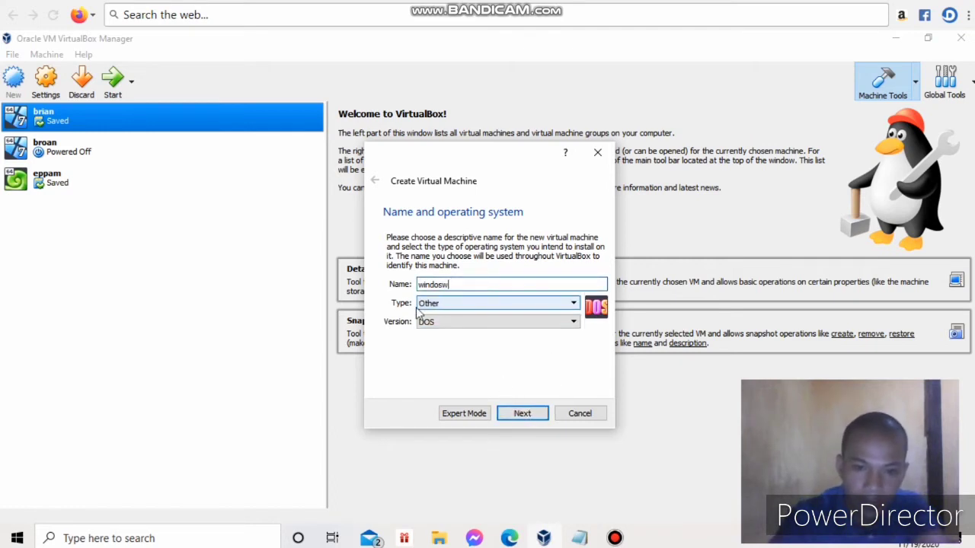
# Step: Set the new machine's type to Microsoft Windows and its version to Windows 10 (64-bit), and proceed to the memory size
pyautogui.click(517, 307)
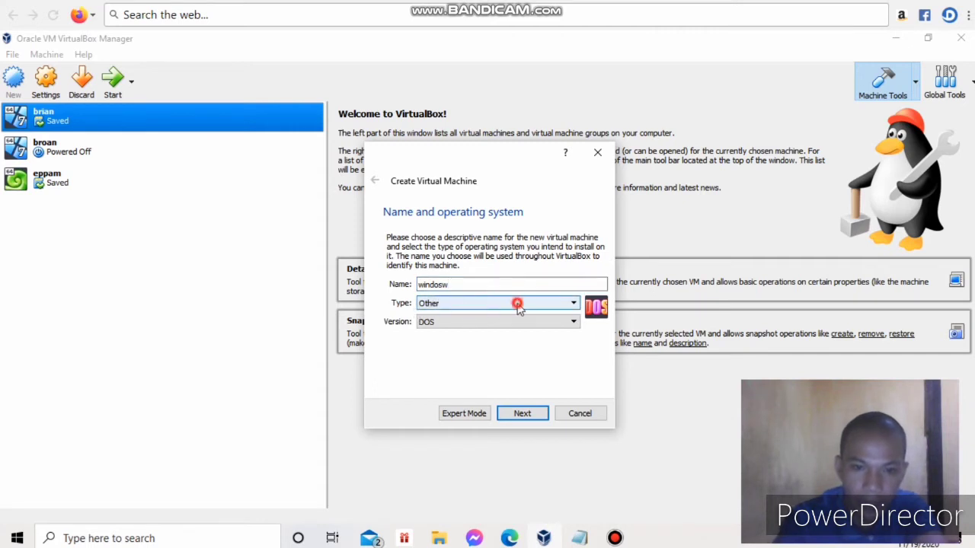
pyautogui.click(501, 308)
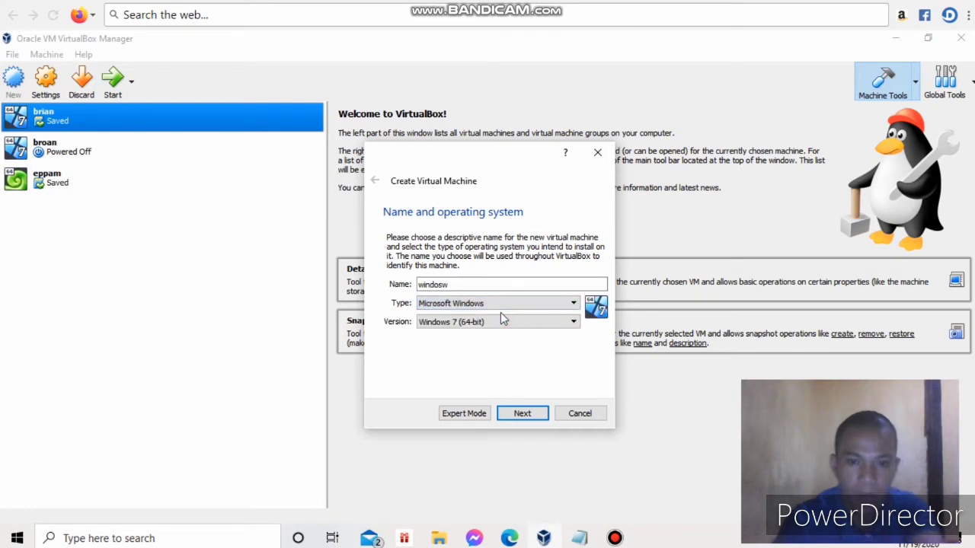
pyautogui.click(540, 320)
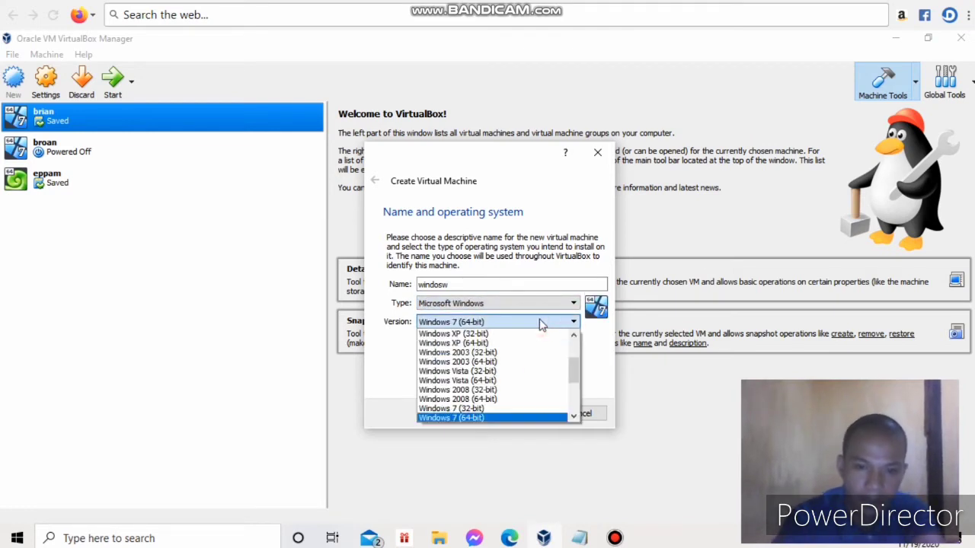
pyautogui.moveTo(576, 361); pyautogui.dragTo(572, 413)
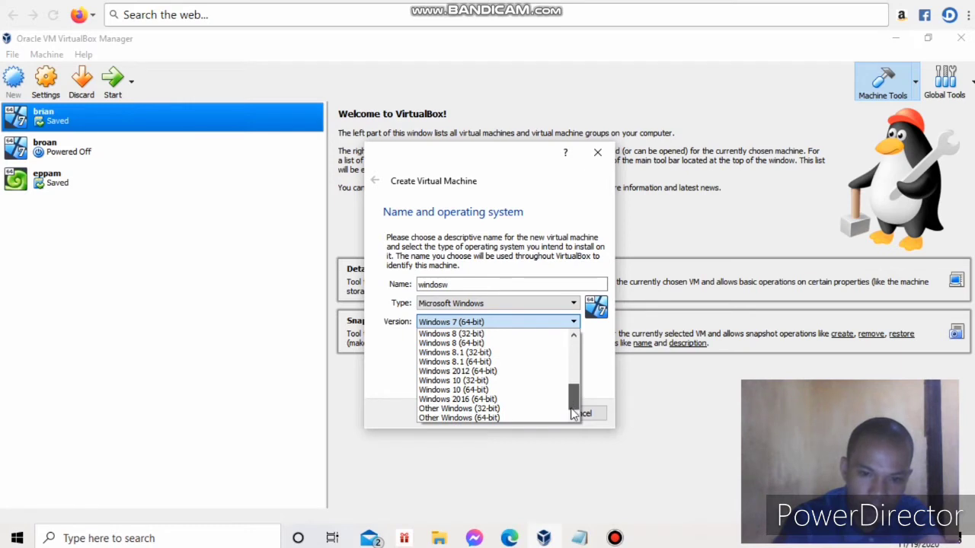
pyautogui.click(509, 391)
pyautogui.click(524, 413)
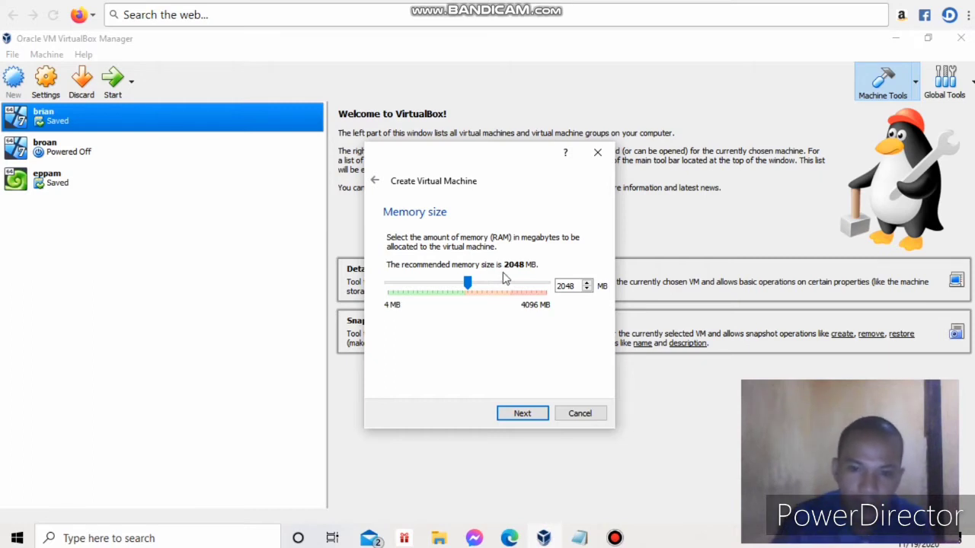
# Step: Accept 2048 MB of memory and choose to create a dynamically allocated VDI virtual hard disk
pyautogui.click(526, 414)
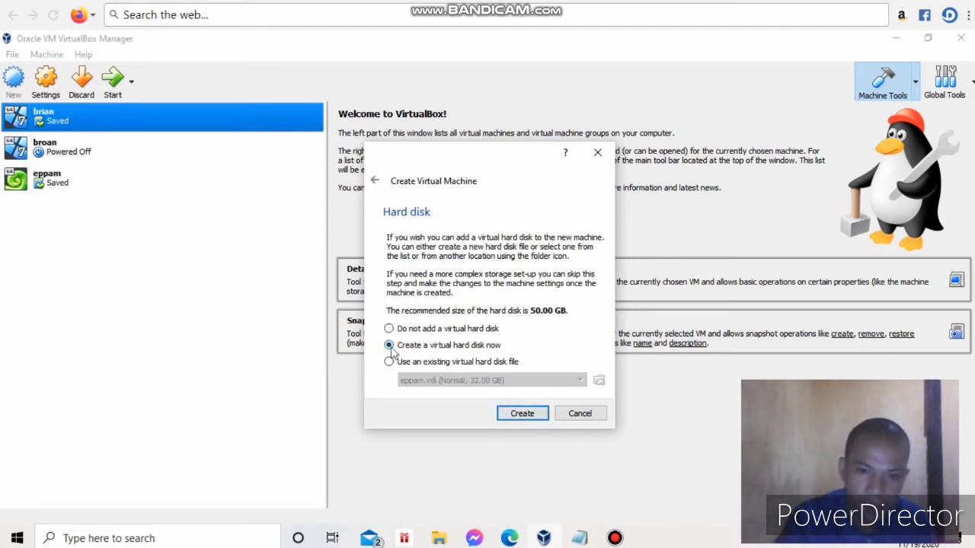
pyautogui.click(538, 420)
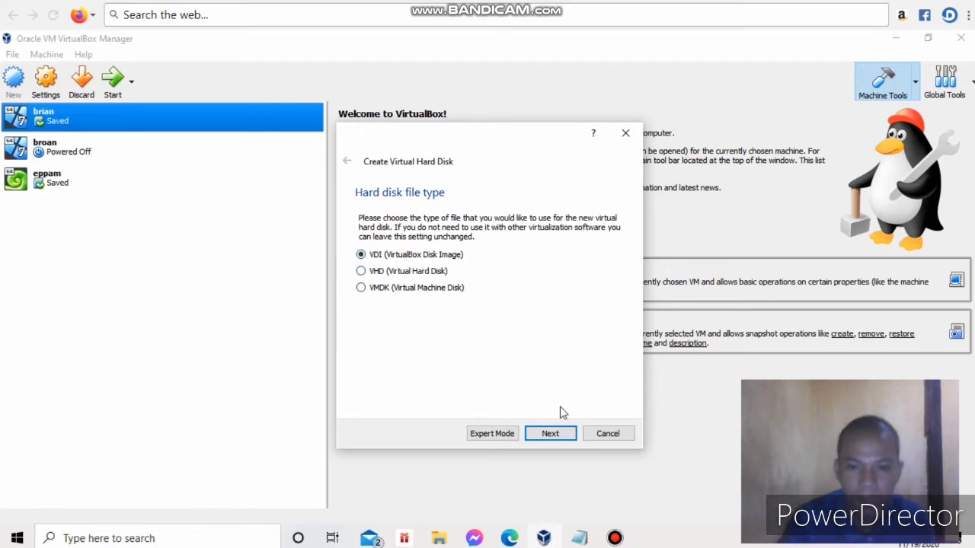
pyautogui.click(562, 434)
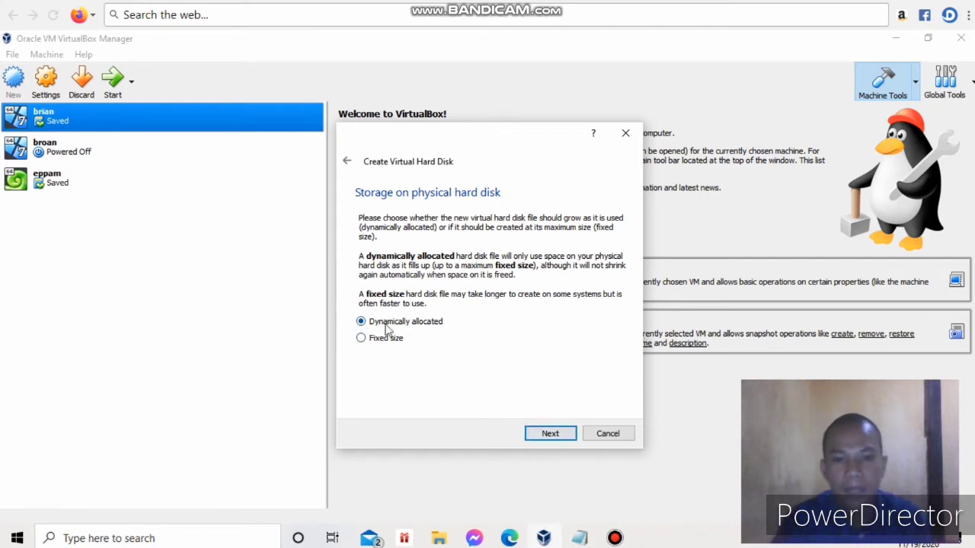
pyautogui.click(560, 435)
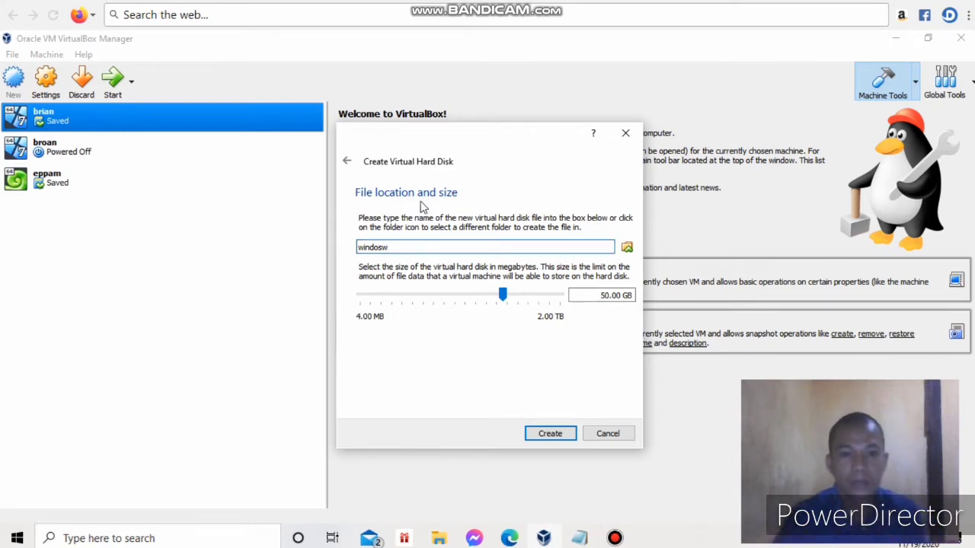
# Step: Set the virtual hard disk size to 30.00 GB and create the disk
pyautogui.click(609, 297)
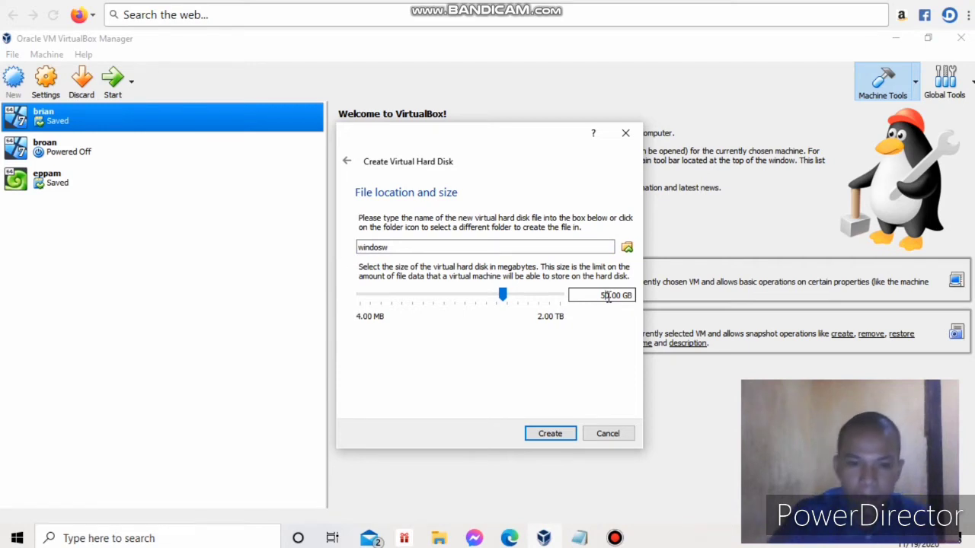
pyautogui.press('BackSpace')
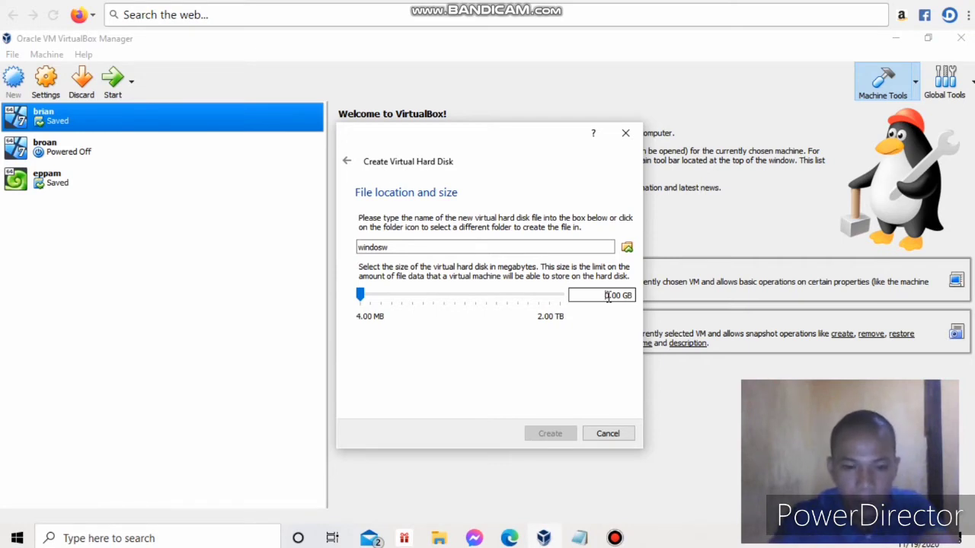
pyautogui.write('3')
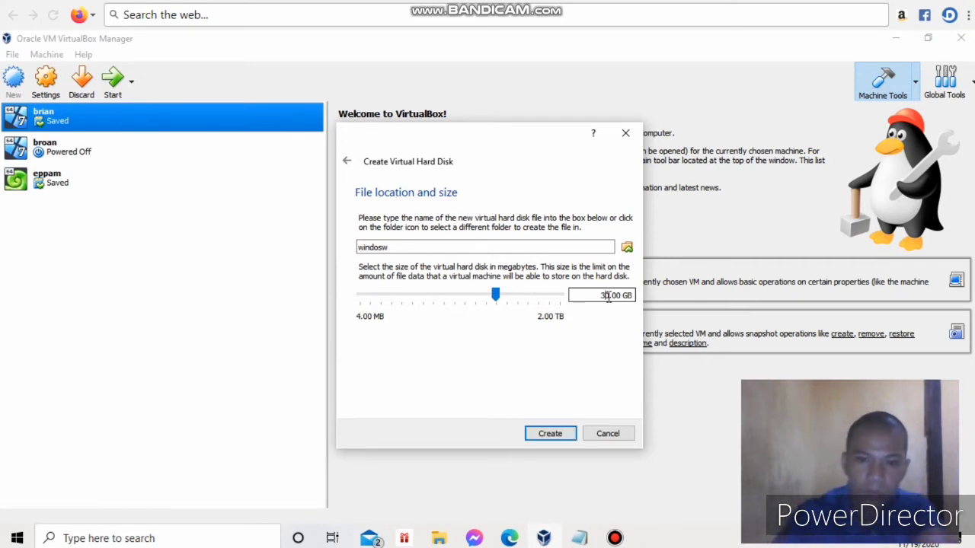
pyautogui.click(550, 433)
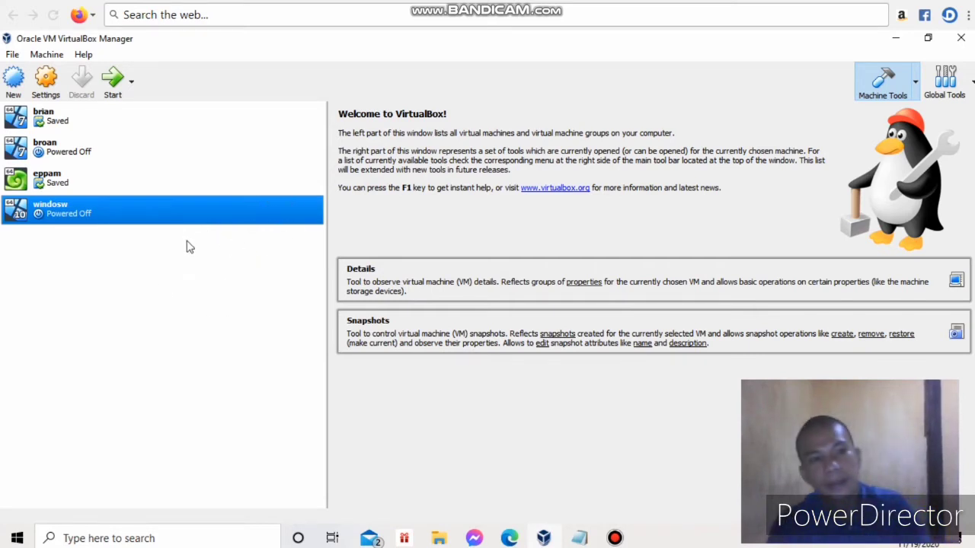
# Step: Add an optical drive with the W10X64.RS2.OFF16.ENU.JUN2017 disc image to windosw's SATA controller and save the settings
pyautogui.click(58, 82)
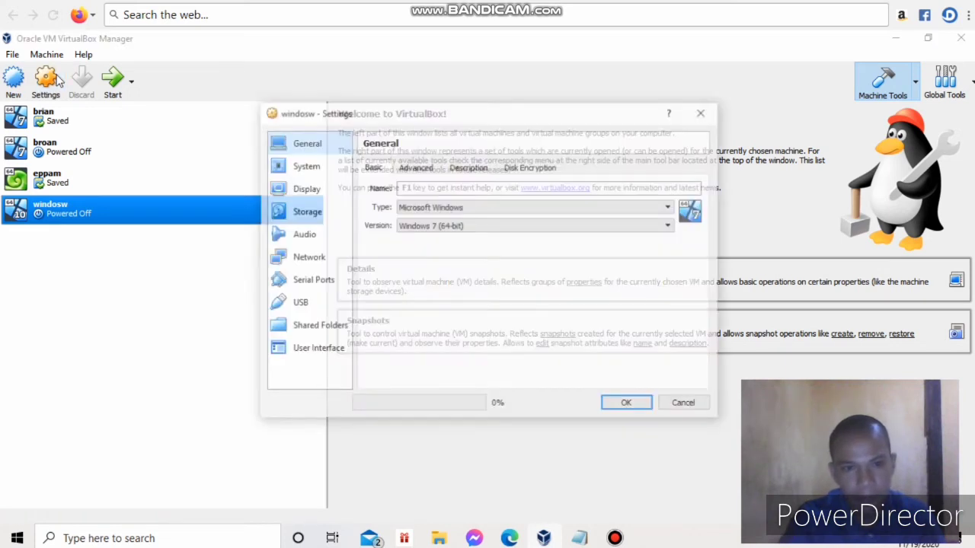
pyautogui.click(315, 213)
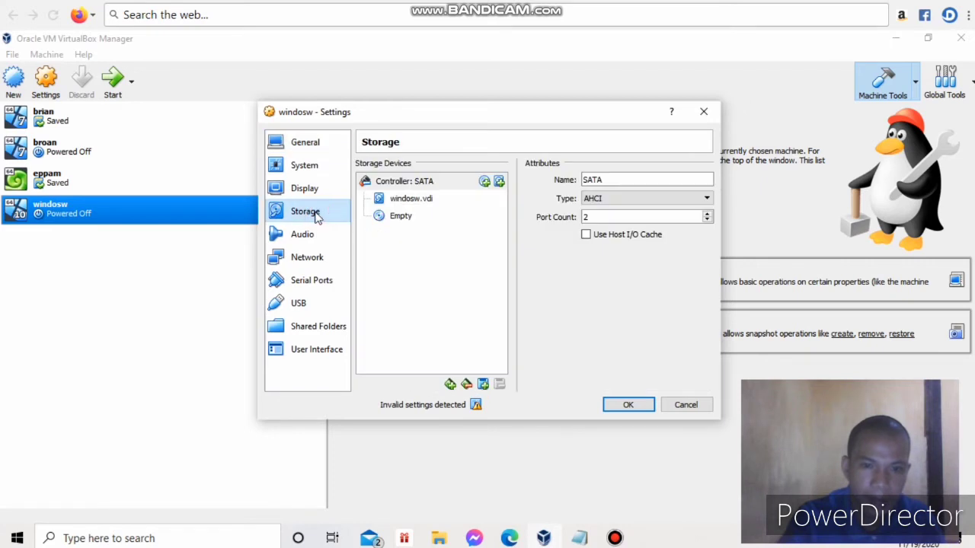
pyautogui.click(484, 183)
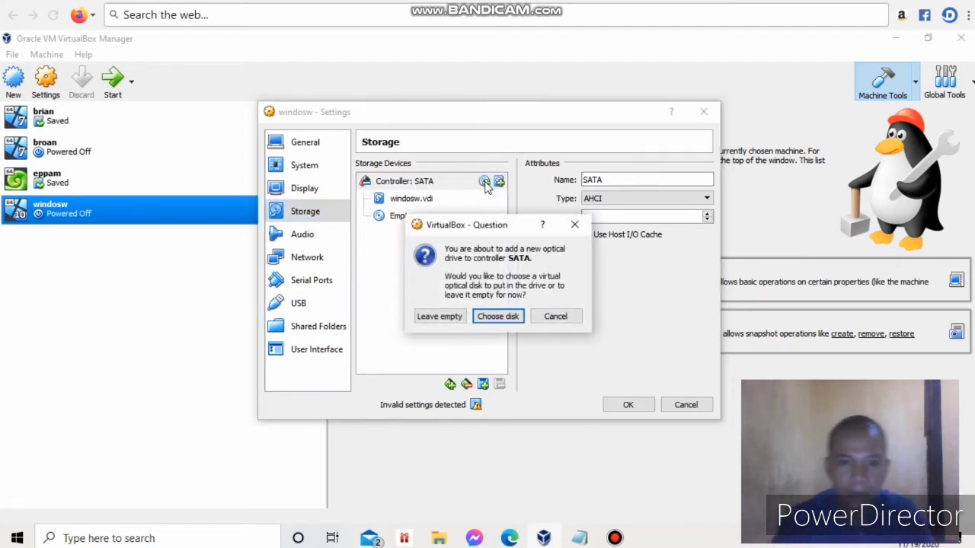
pyautogui.click(499, 316)
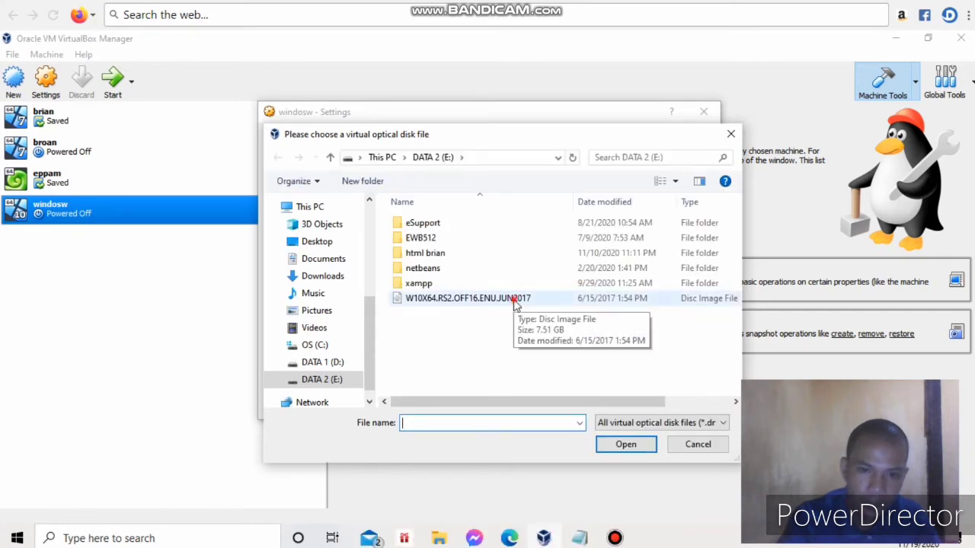
pyautogui.click(515, 305)
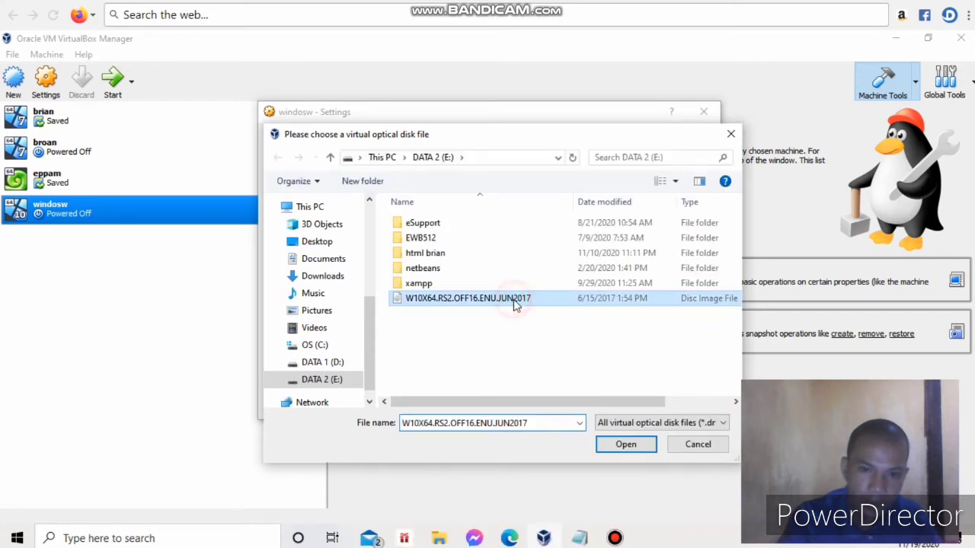
pyautogui.click(629, 448)
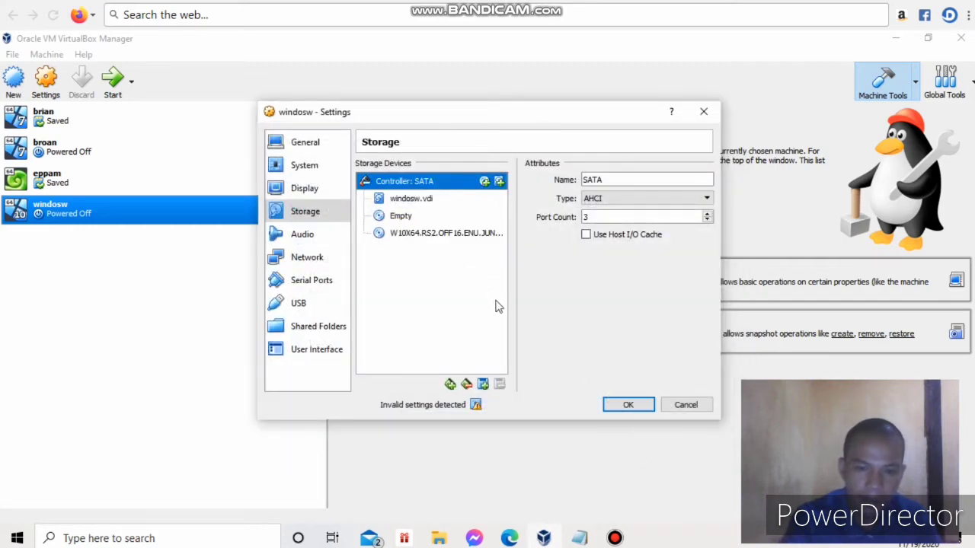
pyautogui.click(635, 408)
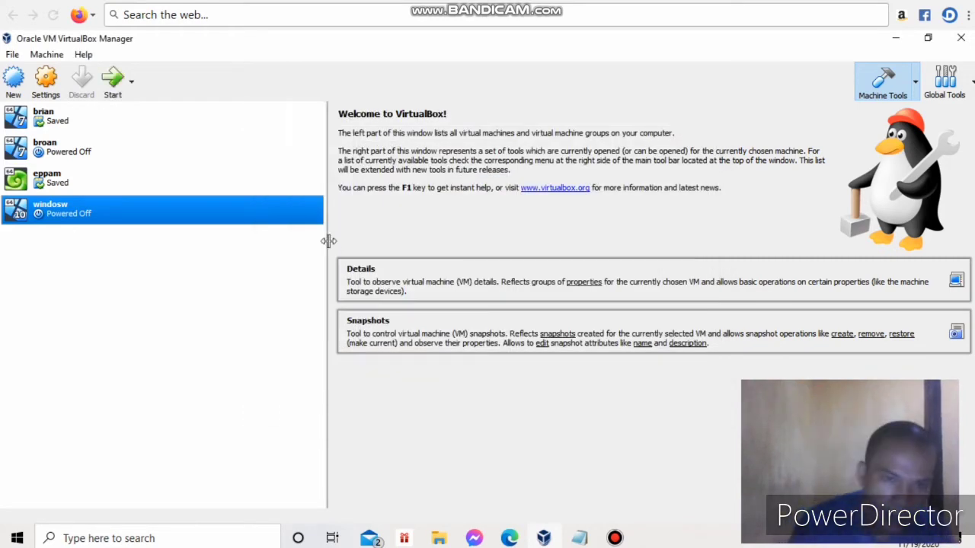
# Step: Start the windosw virtual machine and begin installing Windows with English (United States) formats and the US keyboard
pyautogui.click(190, 153)
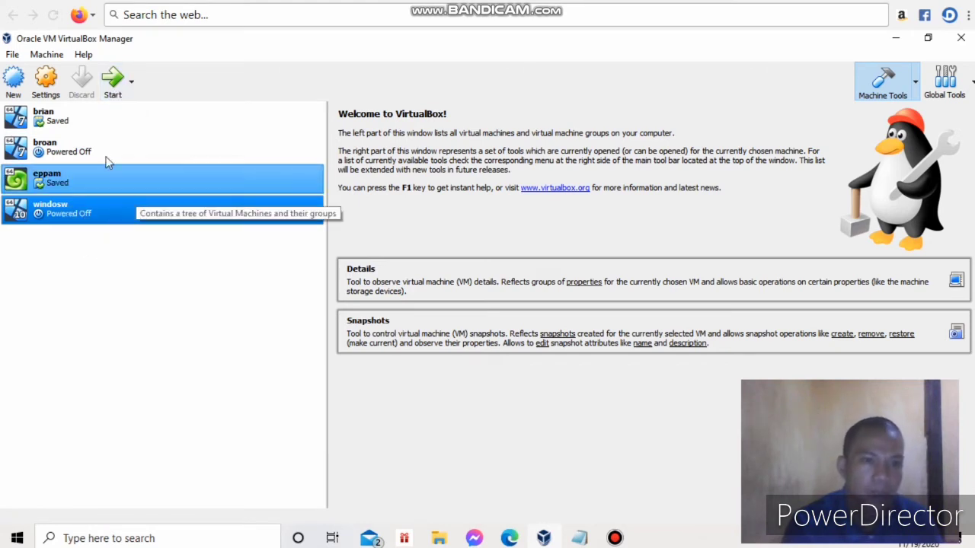
pyautogui.click(114, 84)
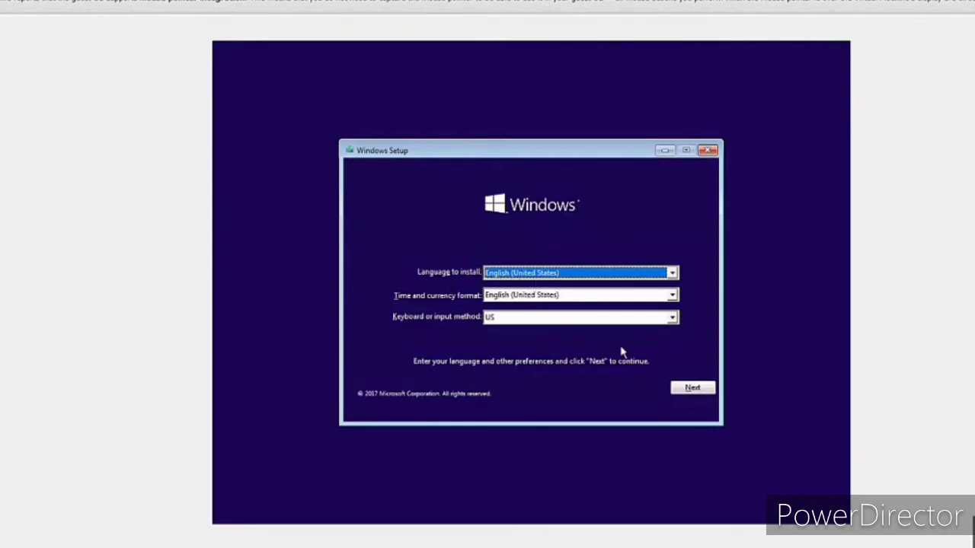
pyautogui.click(691, 390)
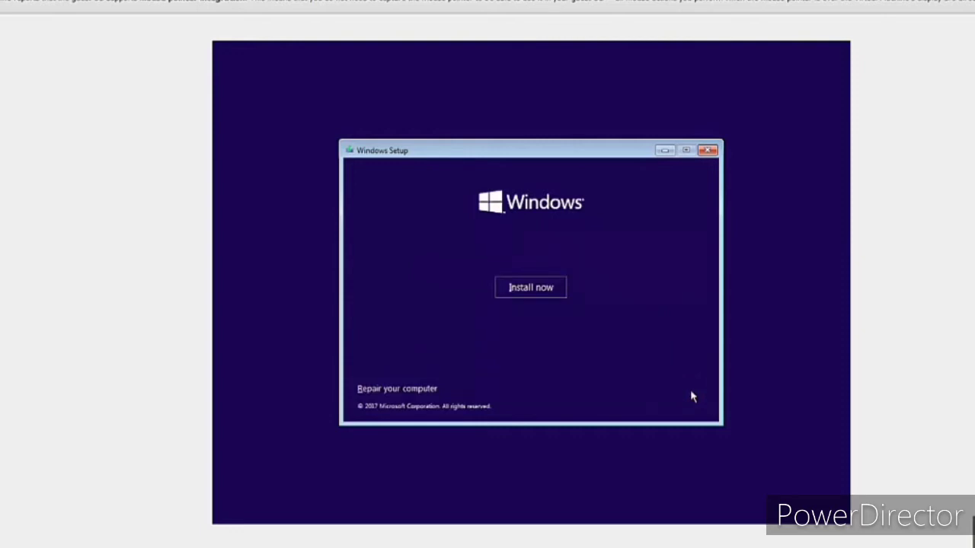
pyautogui.click(525, 289)
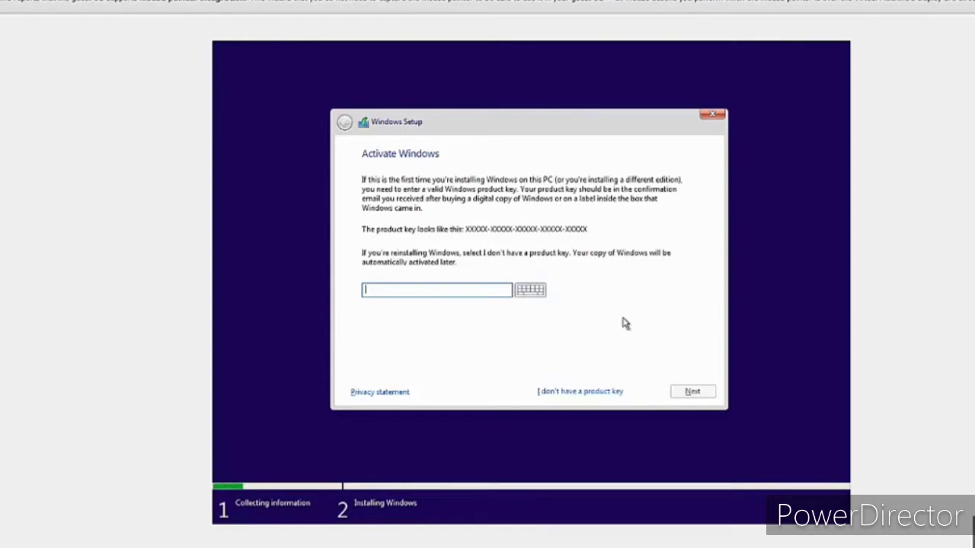
# Step: Skip entering a product key and select Windows 10 Education as the operating system to install
pyautogui.click(586, 394)
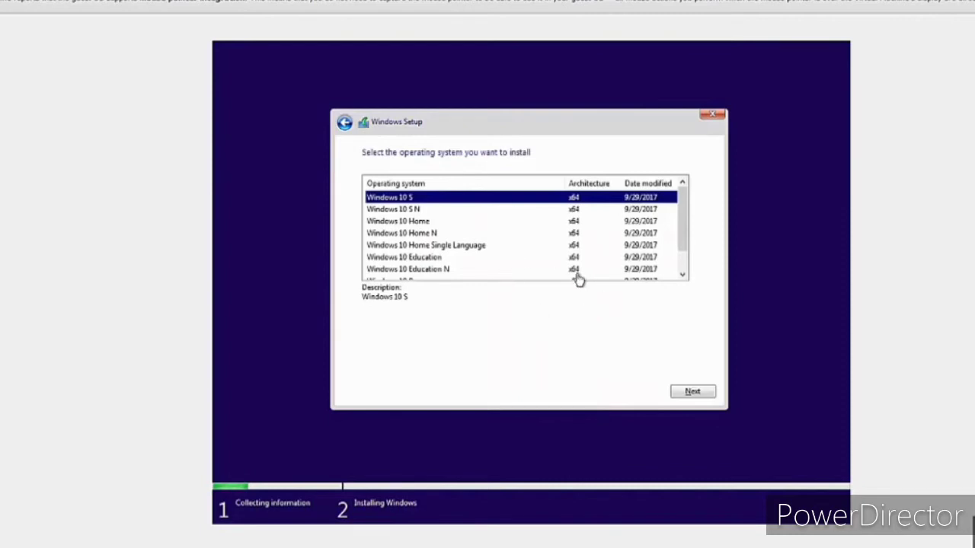
pyautogui.click(439, 259)
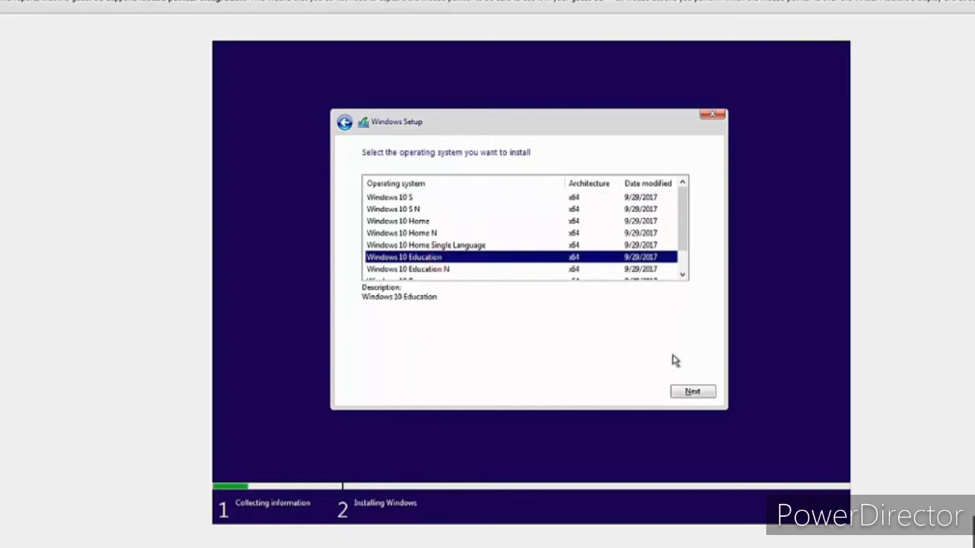
pyautogui.click(694, 393)
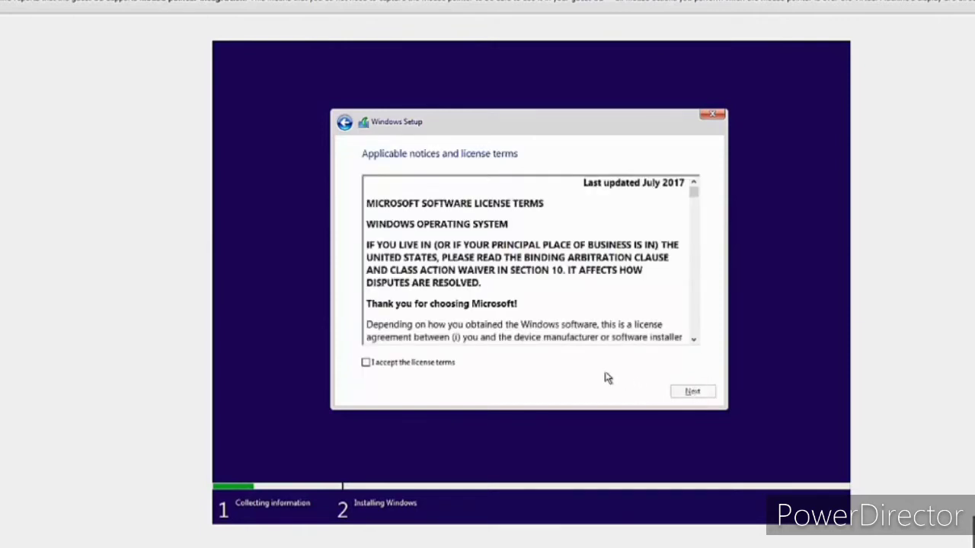
# Step: Accept the license terms and choose the Custom: Install Windows only (advanced) installation
pyautogui.click(420, 363)
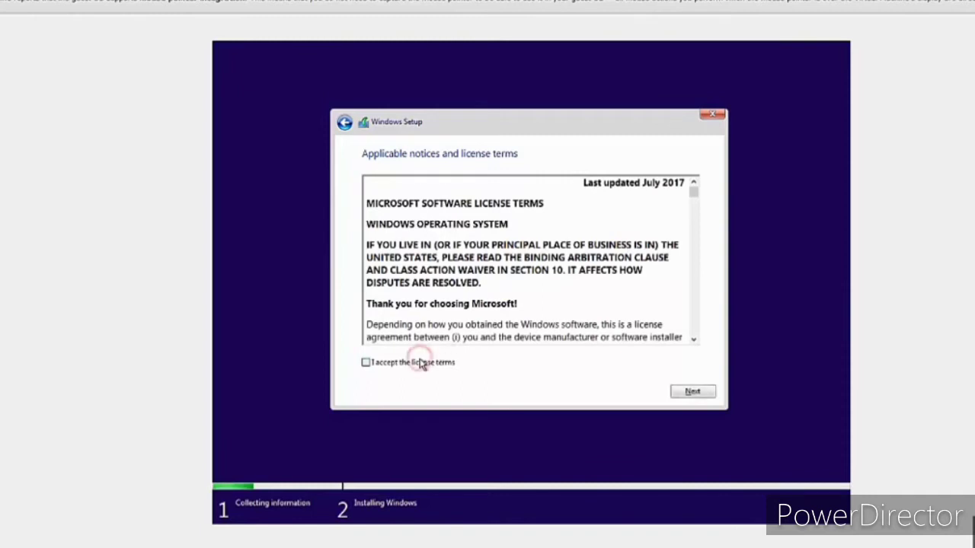
pyautogui.click(690, 393)
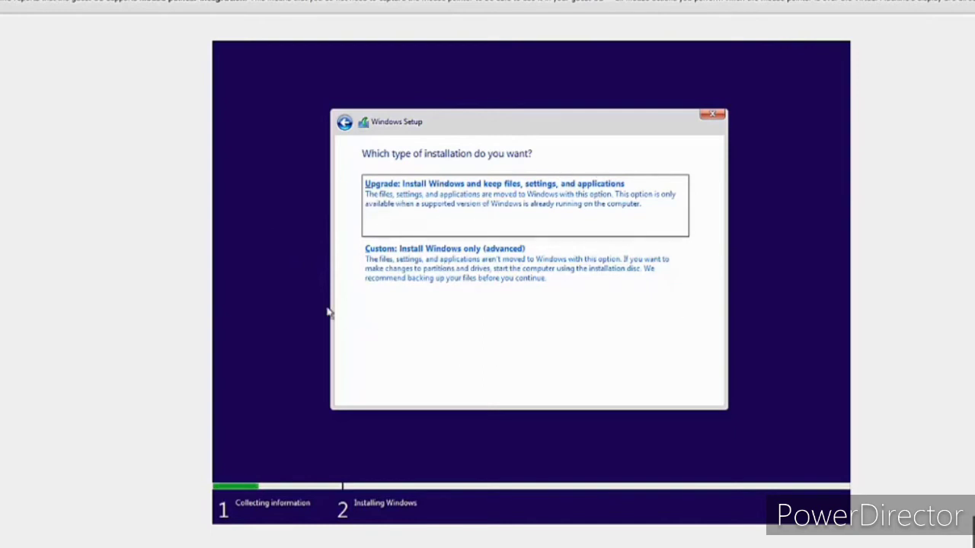
pyautogui.click(550, 296)
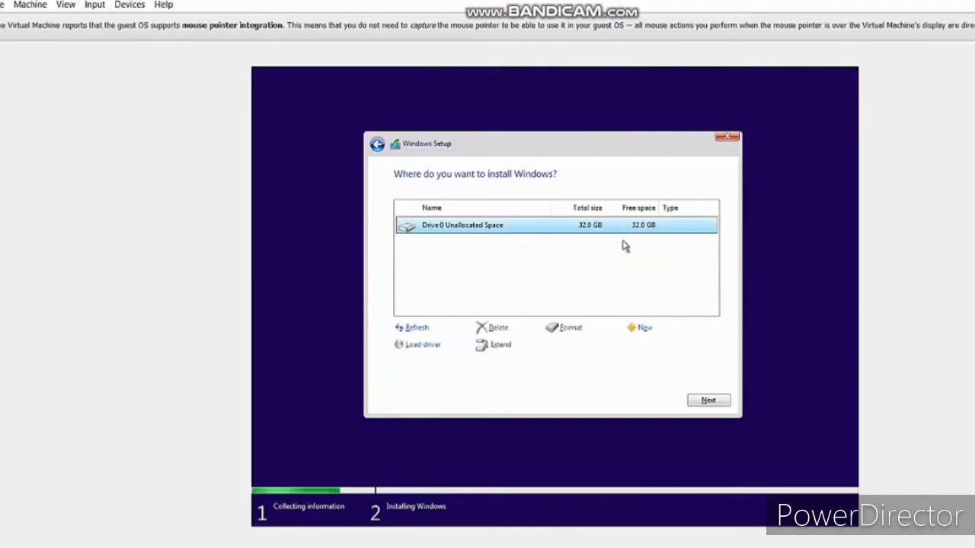
# Step: Start a new partition in Drive 0's unallocated space and clear its suggested size
pyautogui.click(644, 327)
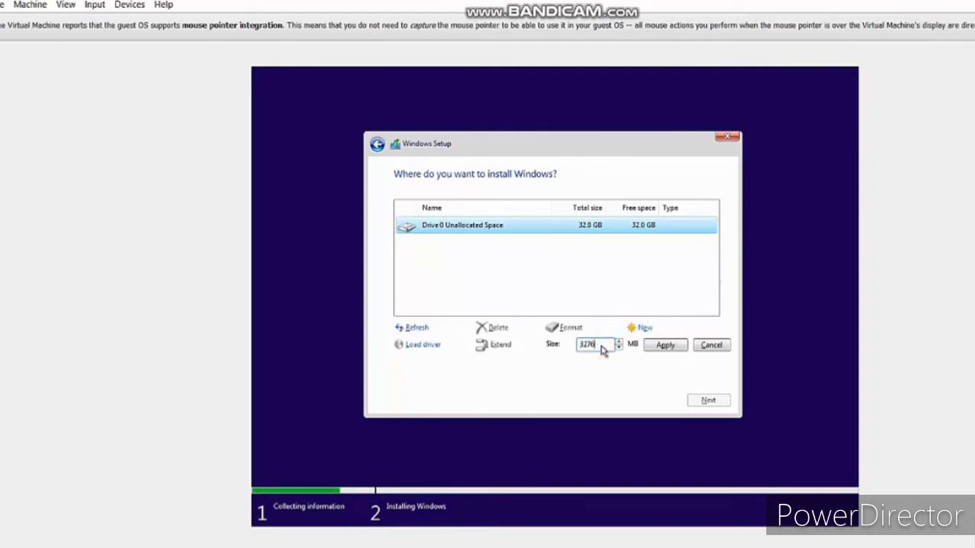
pyautogui.press('BackSpace')
pyautogui.press('BackSpace')
pyautogui.press('BackSpace')
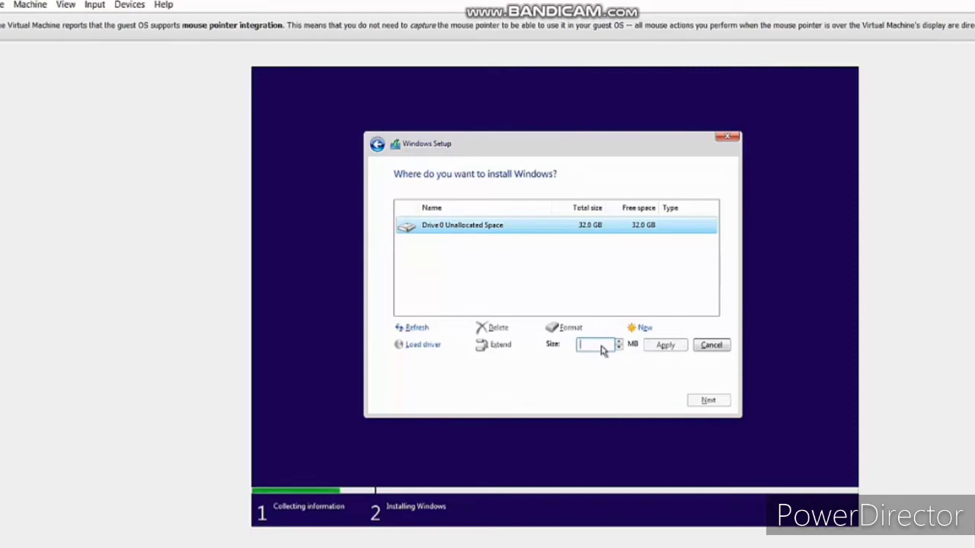
pyautogui.write('1000')
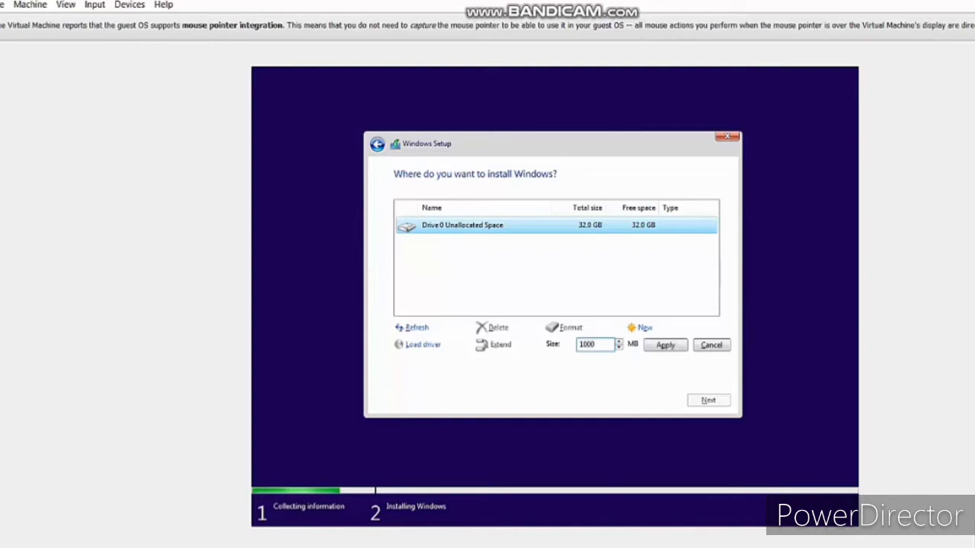
pyautogui.press('BackSpace')
pyautogui.press('BackSpace')
pyautogui.press('BackSpace')
pyautogui.press('BackSpace')
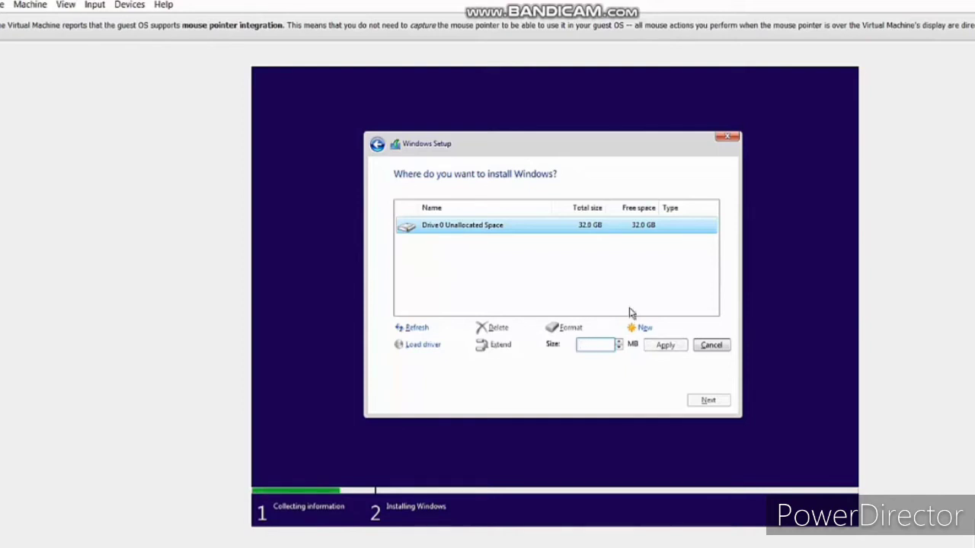
# Step: Set the new partition's size to 1234 MB and create it on Drive 0
pyautogui.click(662, 232)
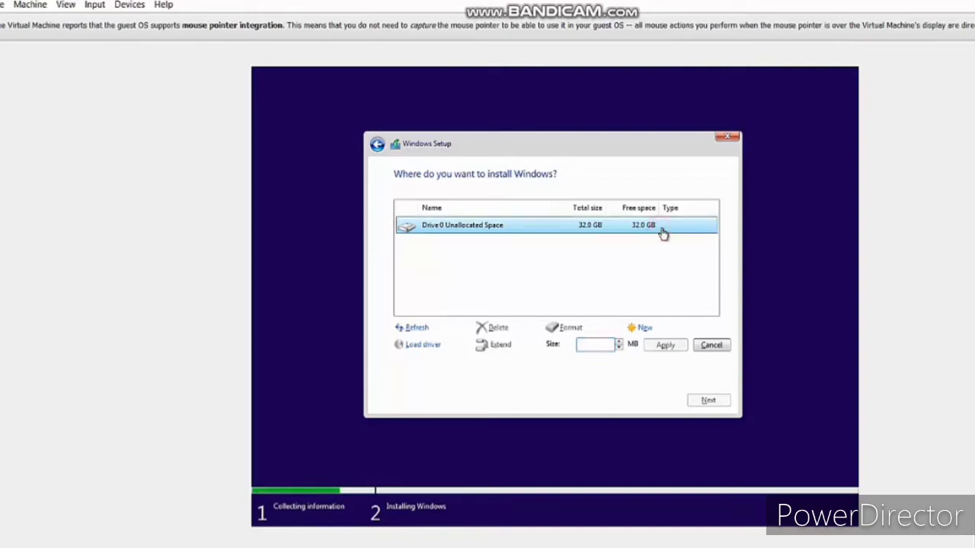
pyautogui.click(592, 348)
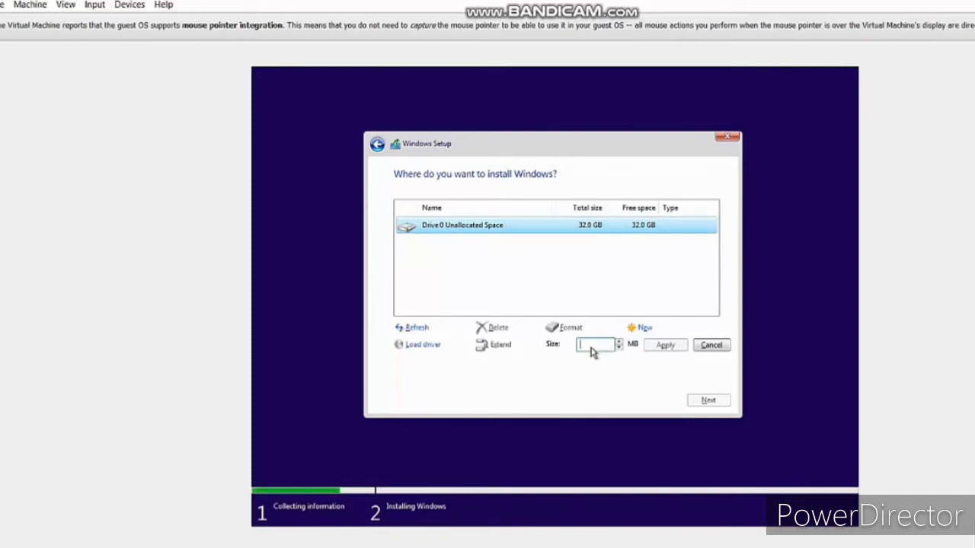
pyautogui.write('234')
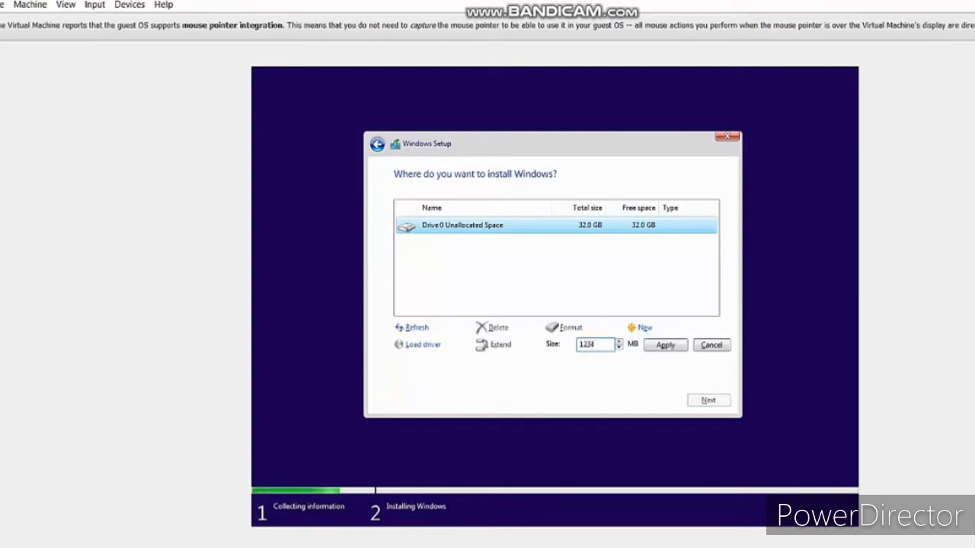
pyautogui.click(649, 347)
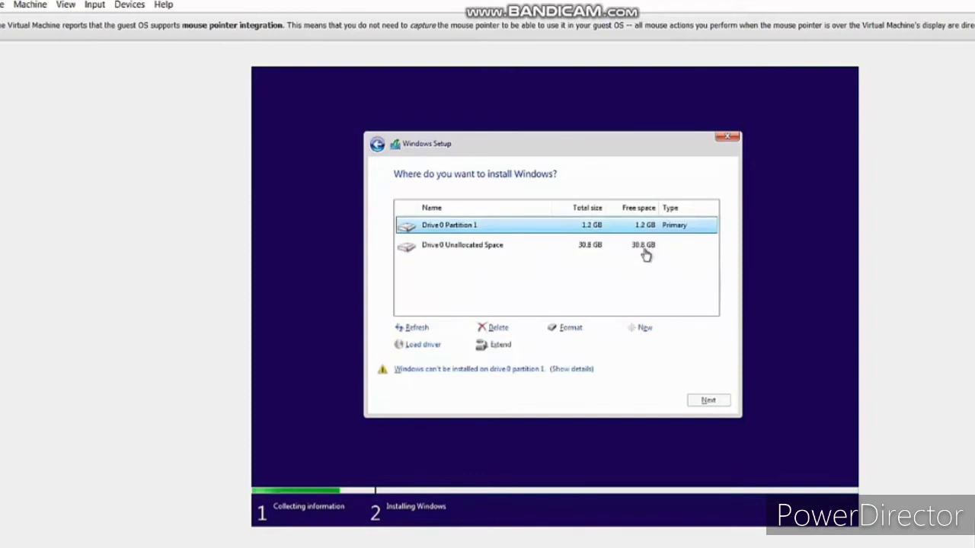
# Step: Create a partition from the remaining unallocated space at 31532 MB, allow additional system partitions, and start installing Windows on the new primary partition
pyautogui.click(645, 254)
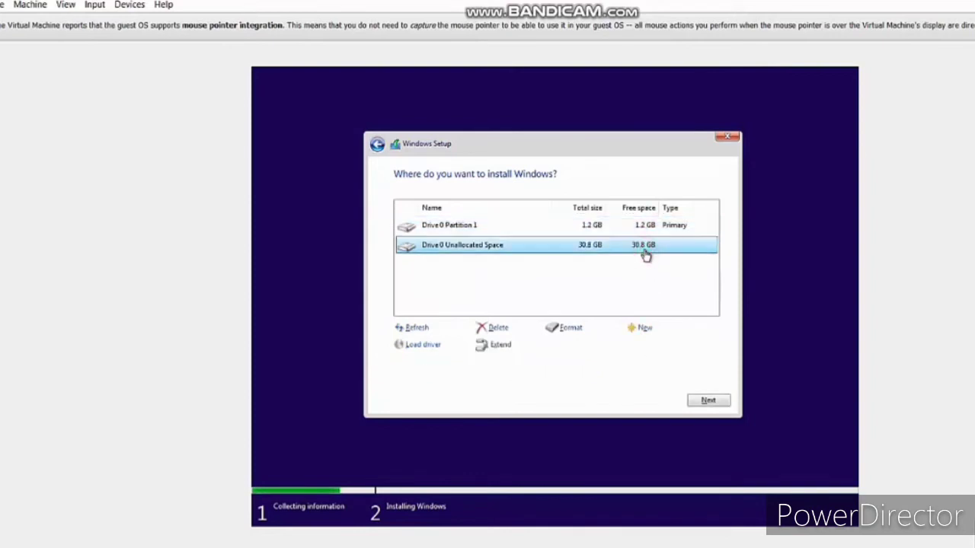
pyautogui.click(645, 328)
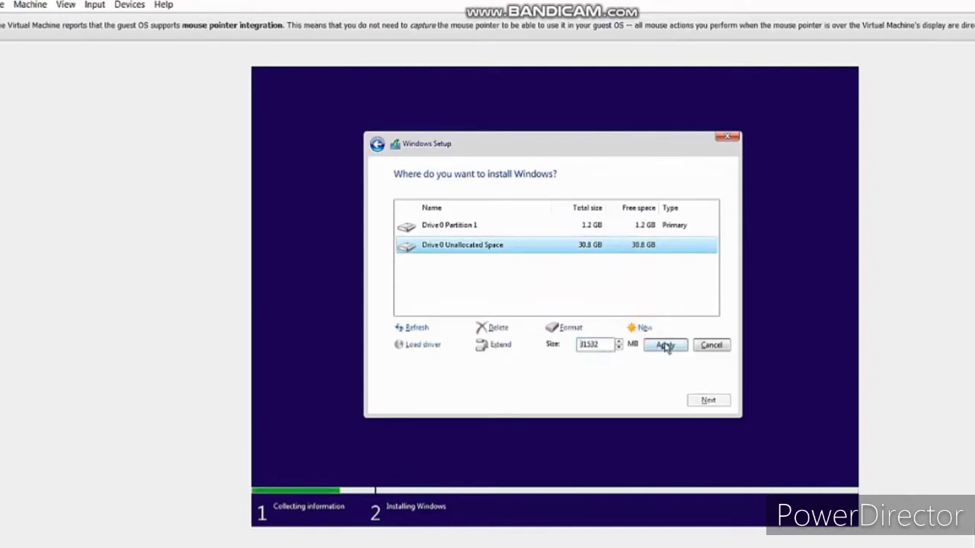
pyautogui.click(665, 346)
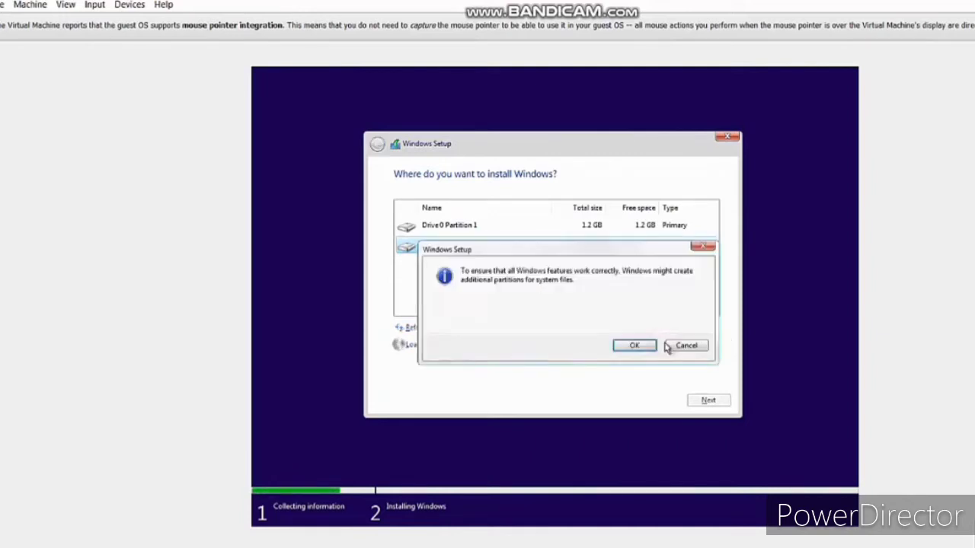
pyautogui.click(637, 347)
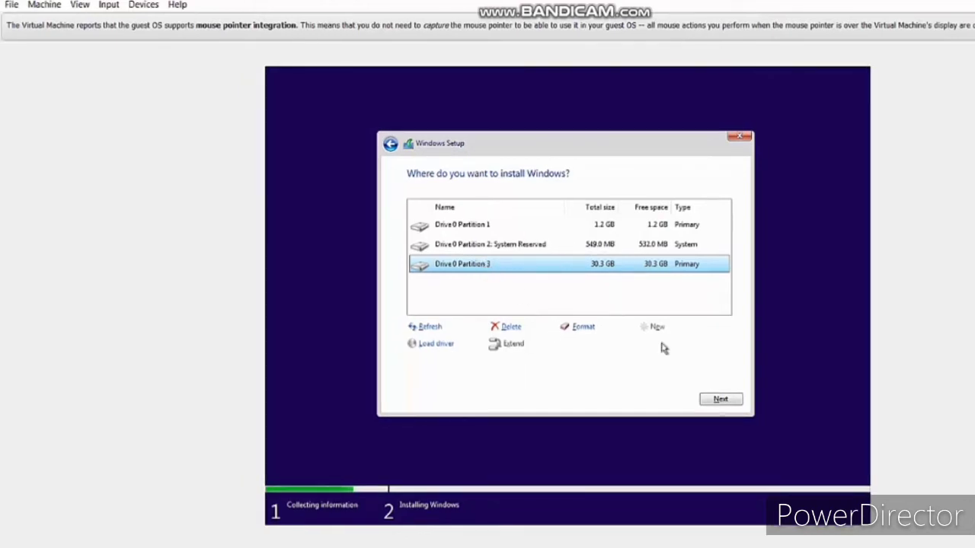
pyautogui.click(719, 400)
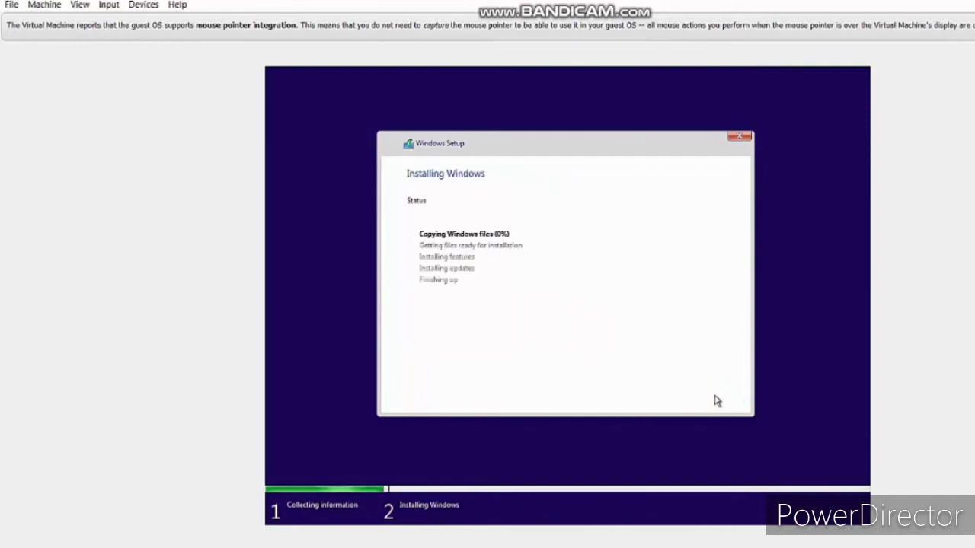
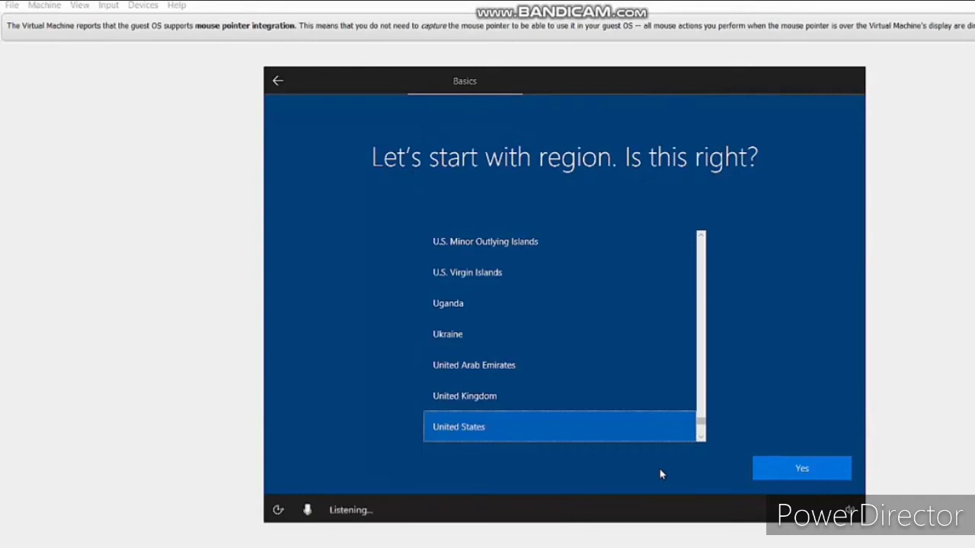
# Step: Look through the final part of the region list, covering the countries from Senegal to Zimbabwe
pyautogui.click(701, 439)
pyautogui.scroll(-3, 701, 442)
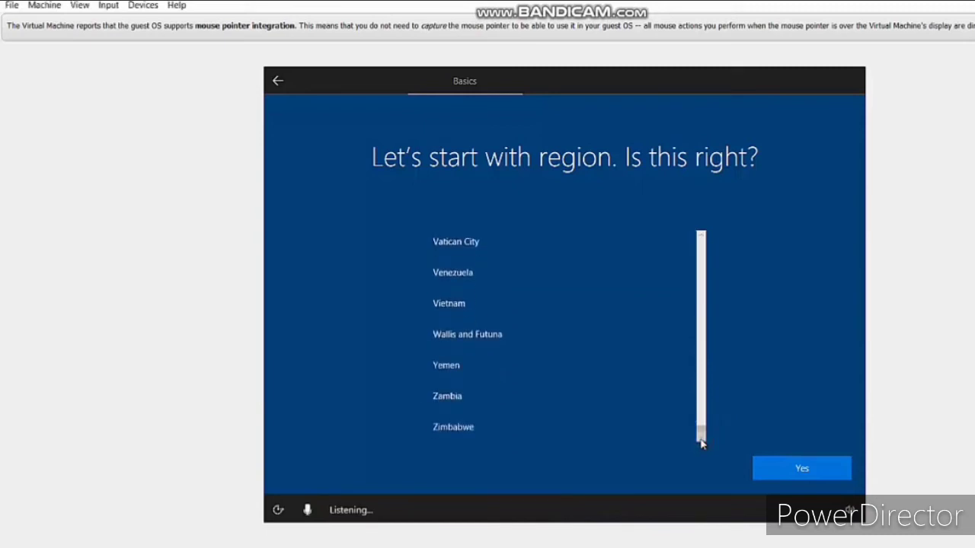
pyautogui.scroll(14, 700, 309)
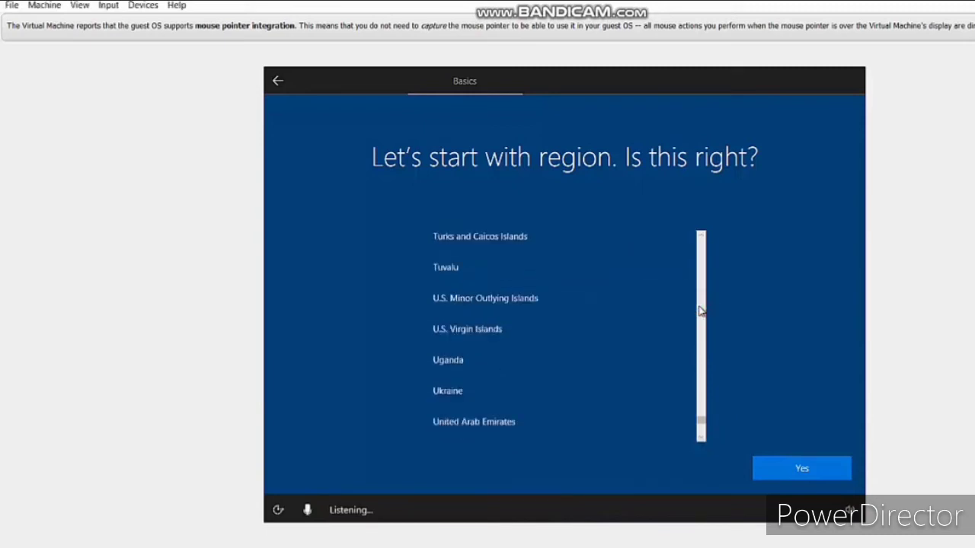
pyautogui.scroll(4, 701, 309)
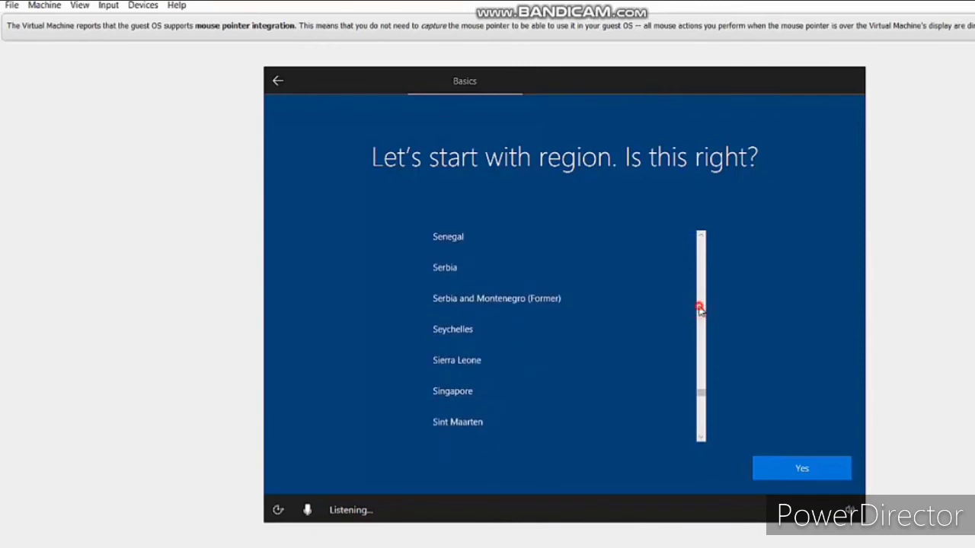
pyautogui.click(701, 437)
pyautogui.click(703, 438)
pyautogui.click(702, 438)
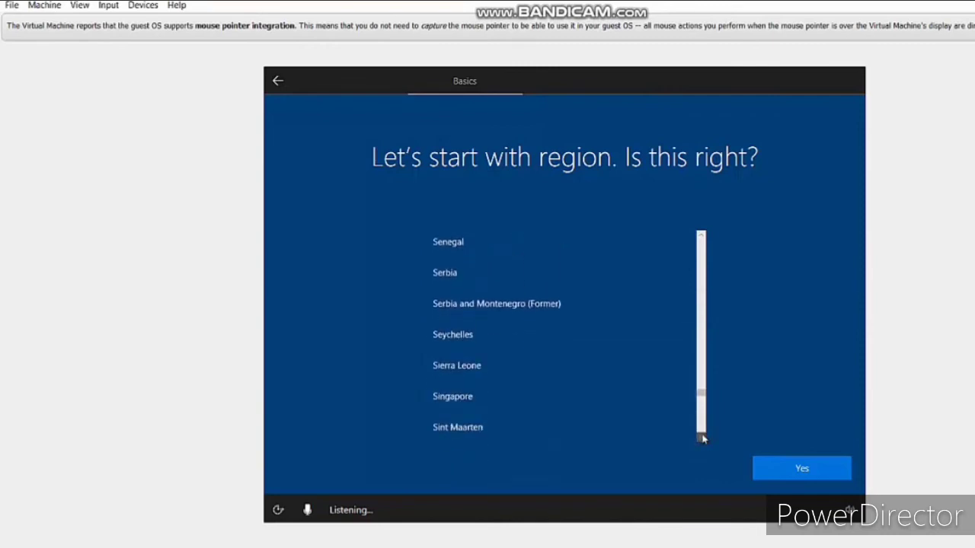
pyautogui.click(703, 438)
pyautogui.click(702, 438)
pyautogui.click(702, 437)
pyautogui.click(702, 437)
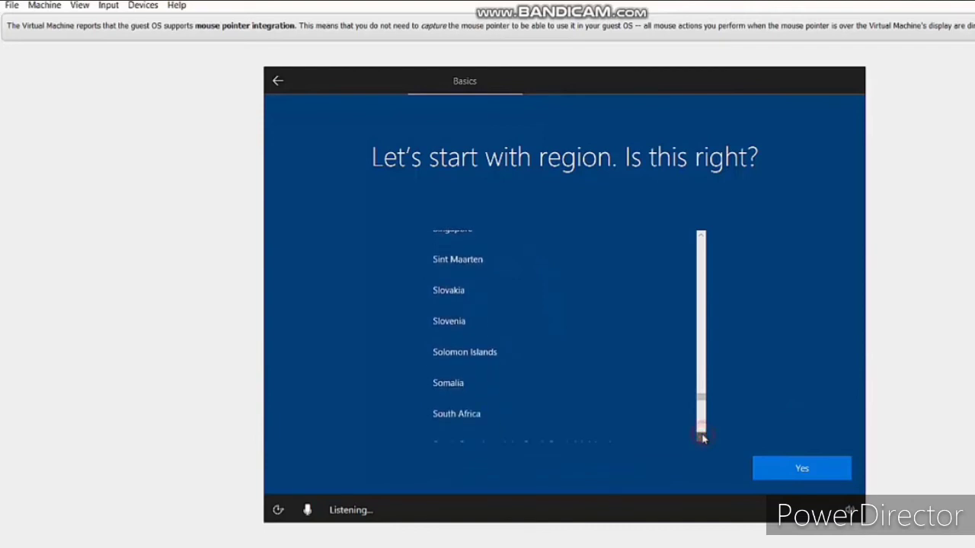
pyautogui.click(702, 438)
pyautogui.click(702, 437)
pyautogui.click(701, 437)
pyautogui.click(701, 437)
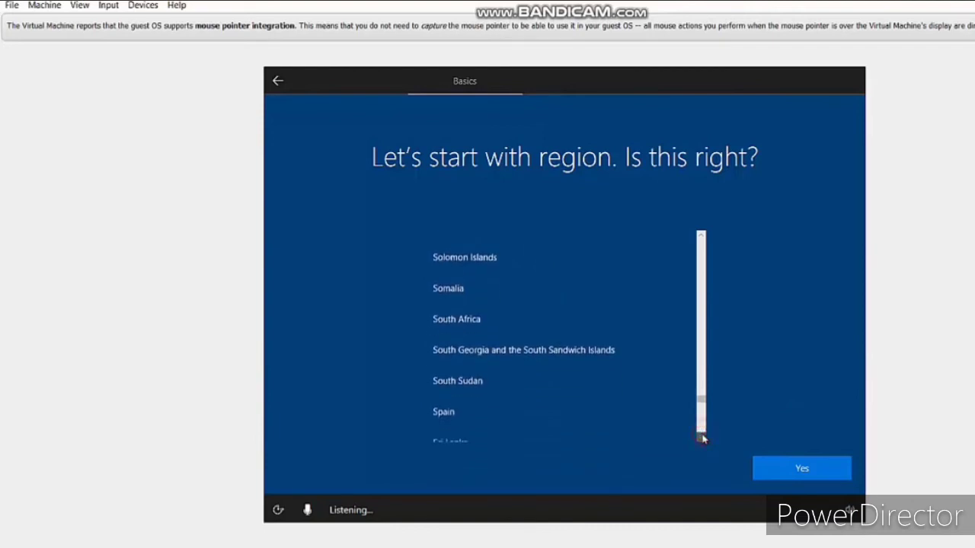
pyautogui.click(702, 437)
pyautogui.click(702, 438)
pyautogui.click(701, 437)
pyautogui.click(702, 437)
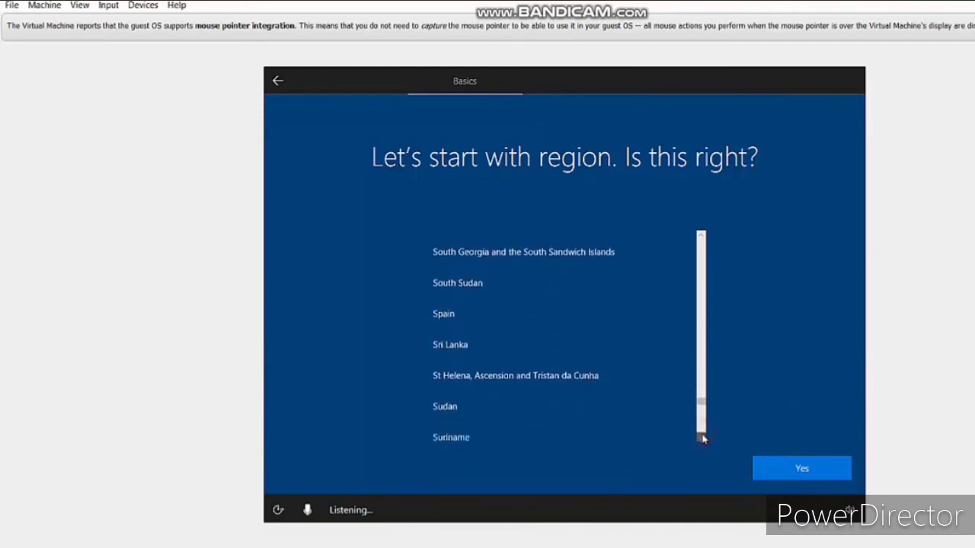
pyautogui.click(702, 437)
pyautogui.click(702, 437)
pyautogui.click(701, 437)
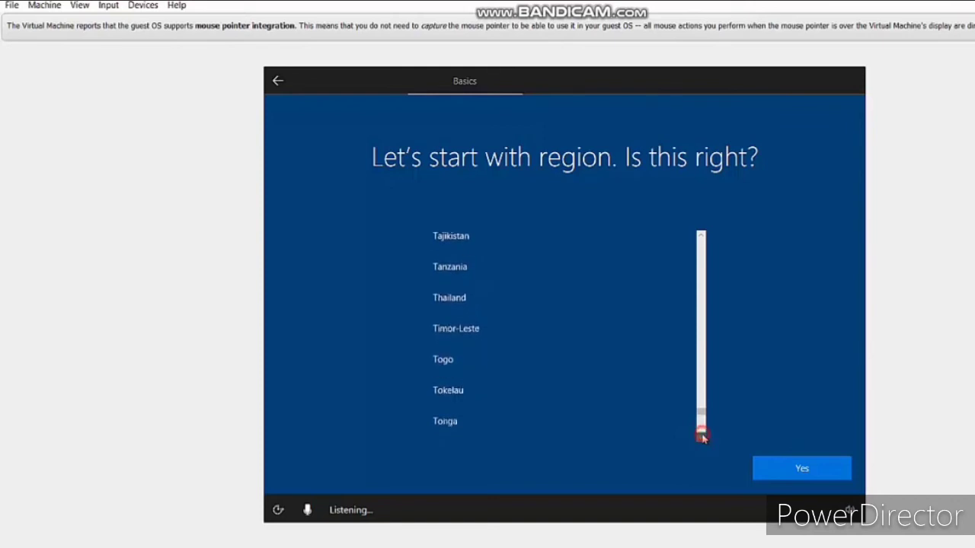
pyautogui.click(701, 437)
pyautogui.click(702, 437)
pyautogui.click(702, 437)
pyautogui.click(702, 437)
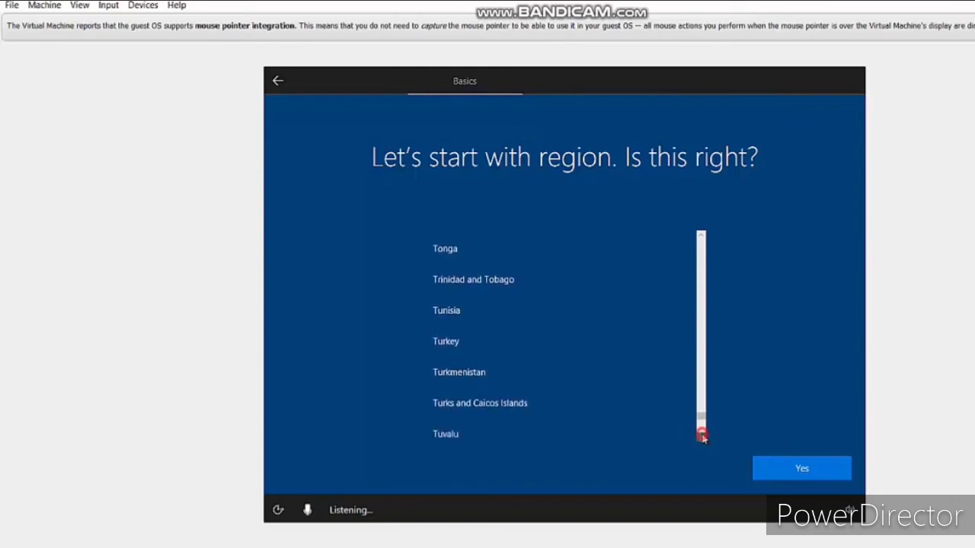
pyautogui.click(702, 437)
pyautogui.click(701, 437)
pyautogui.click(702, 437)
pyautogui.click(702, 437)
pyautogui.click(702, 437)
pyautogui.click(702, 437)
pyautogui.click(702, 437)
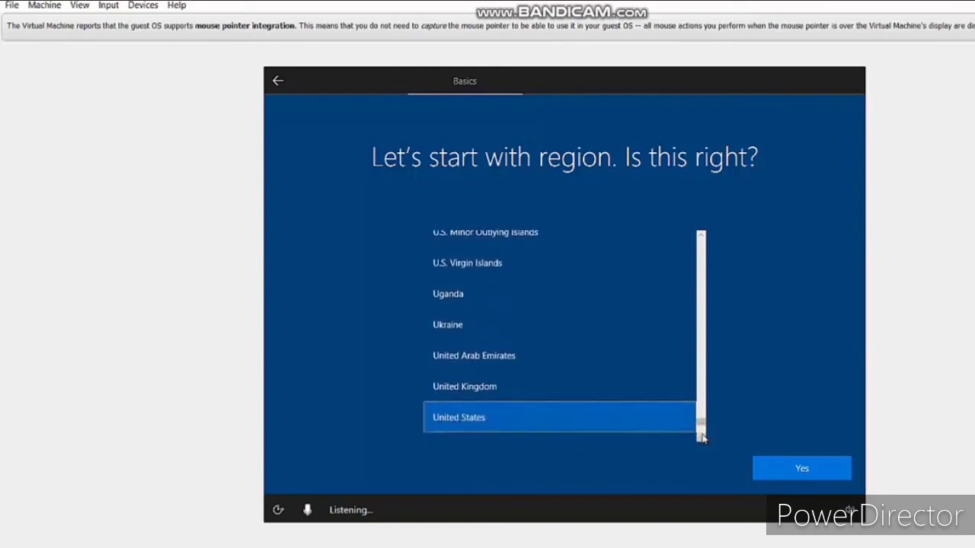
pyautogui.click(701, 438)
pyautogui.click(701, 437)
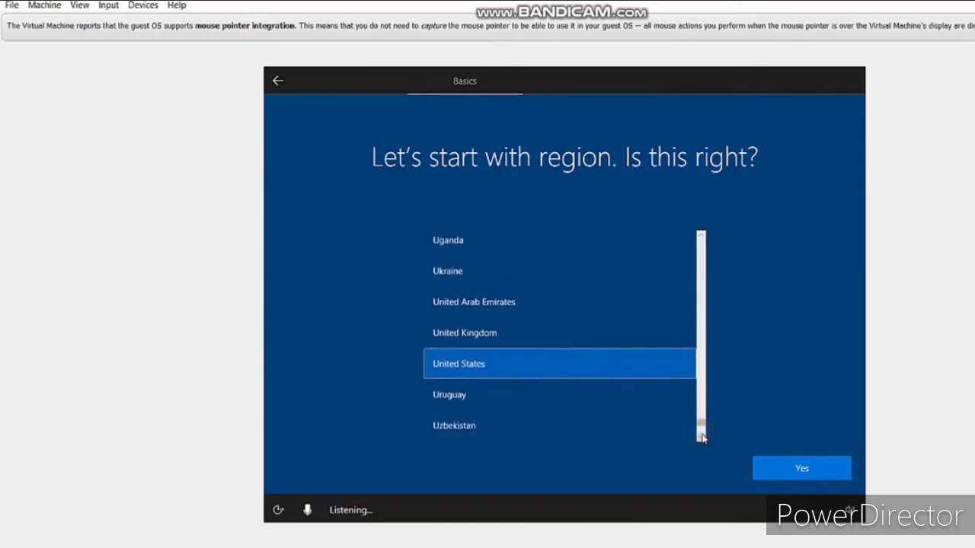
pyautogui.click(702, 437)
pyautogui.click(701, 438)
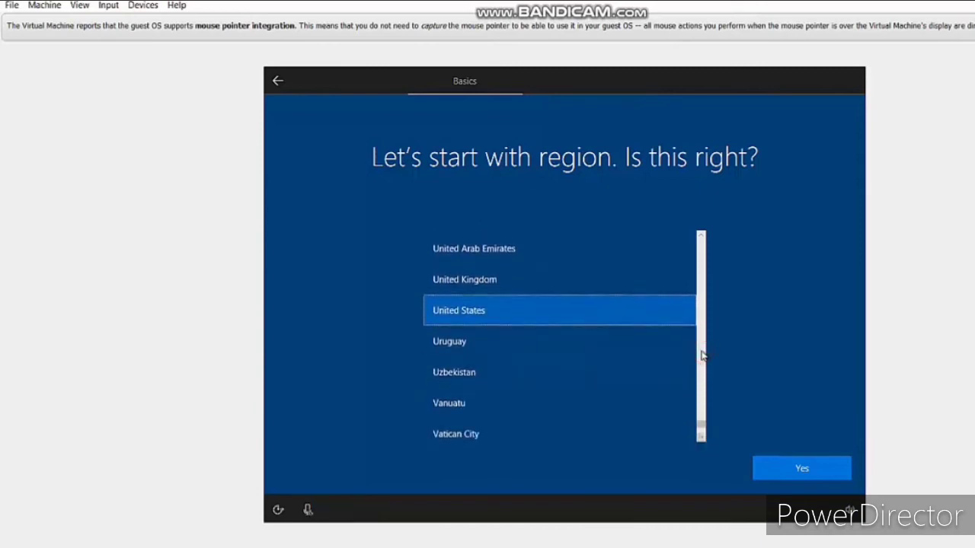
# Step: Look back through the region list toward its beginning, as far as the countries starting with B and C
pyautogui.scroll(2, 701, 244)
pyautogui.scroll(3, 701, 239)
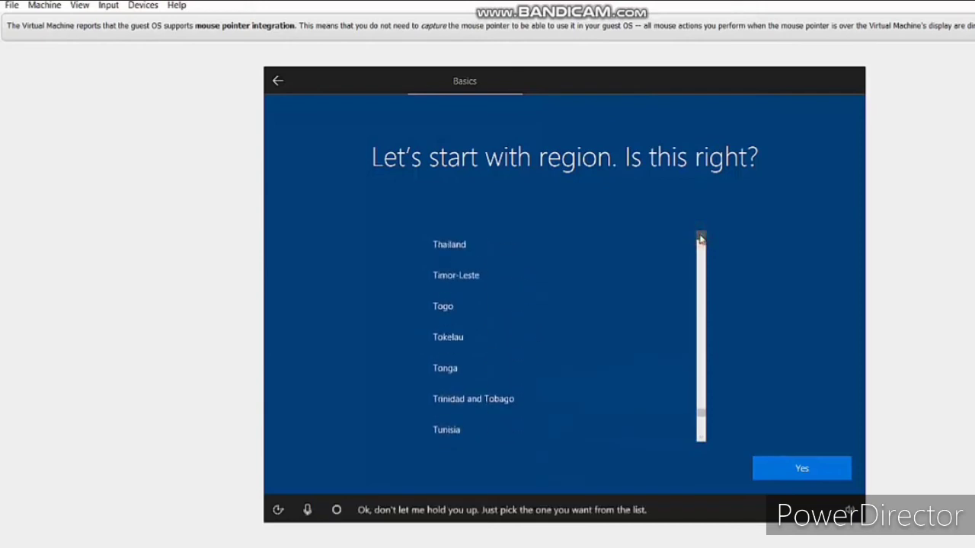
pyautogui.scroll(8, 702, 238)
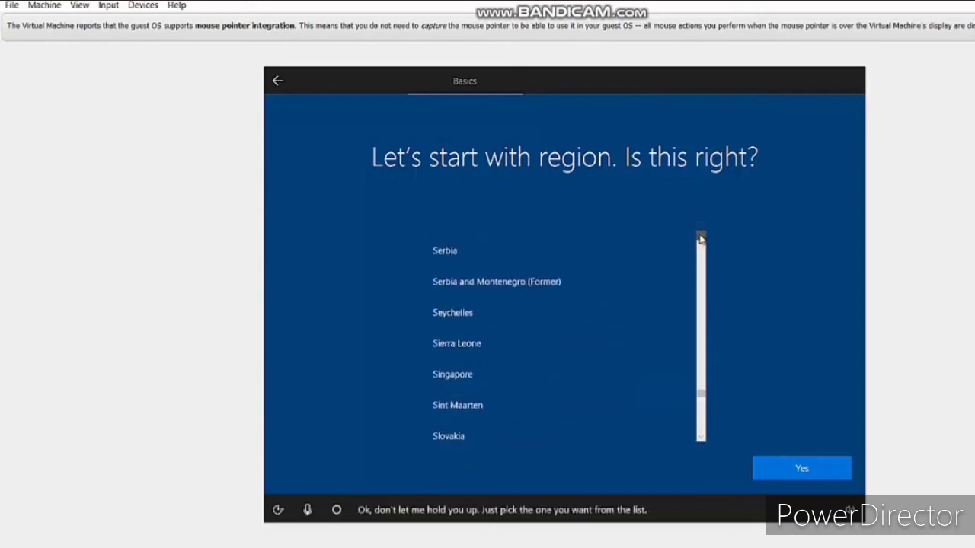
pyautogui.scroll(4, 702, 238)
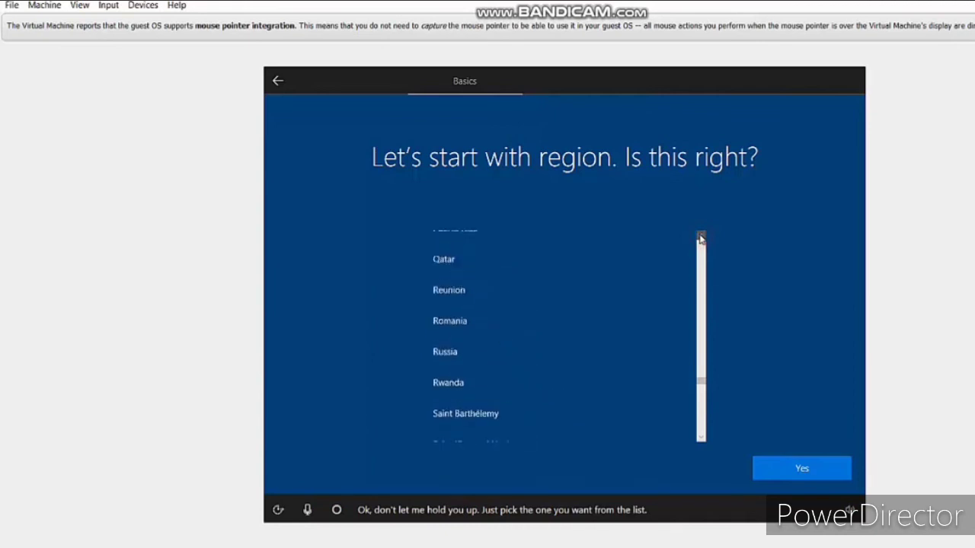
pyautogui.scroll(4, 701, 238)
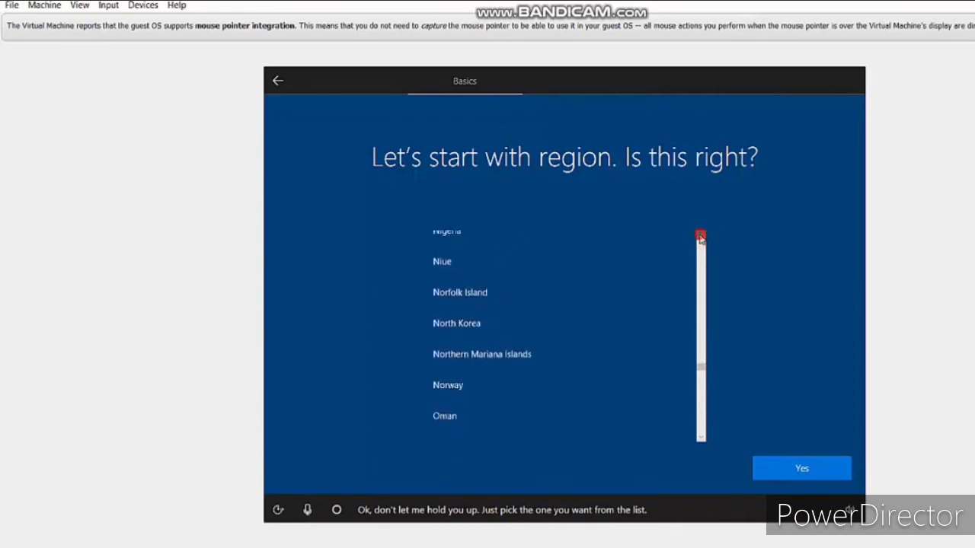
pyautogui.scroll(15, 701, 238)
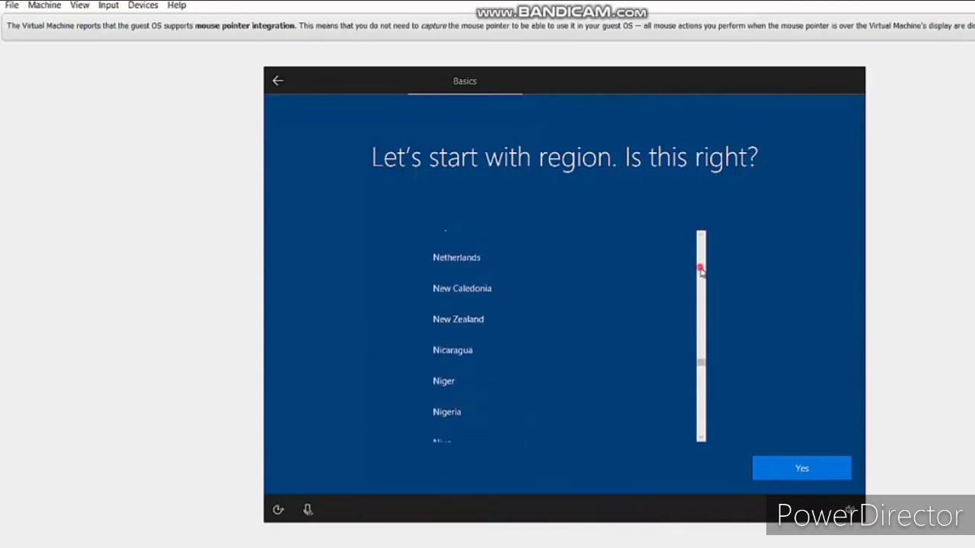
pyautogui.scroll(13, 701, 272)
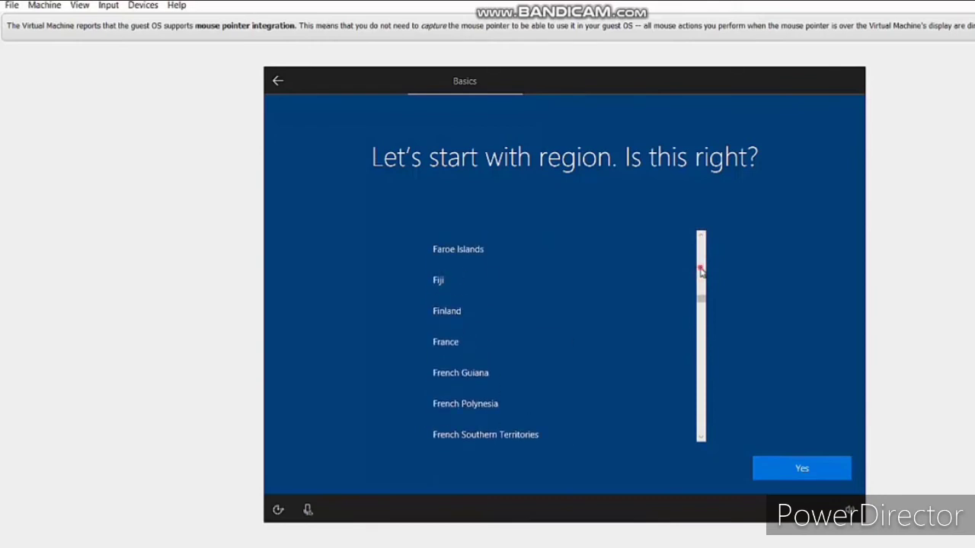
pyautogui.scroll(4, 701, 272)
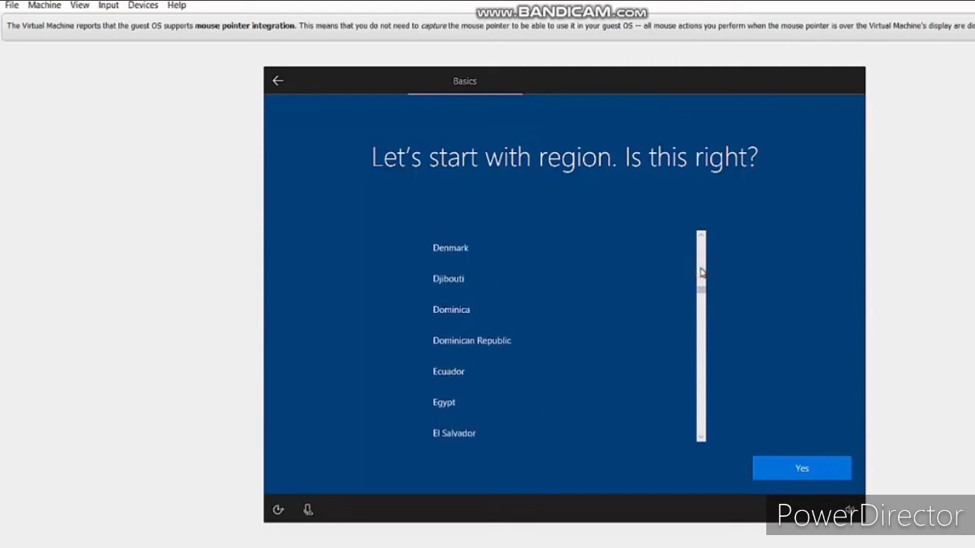
pyautogui.scroll(6, 701, 272)
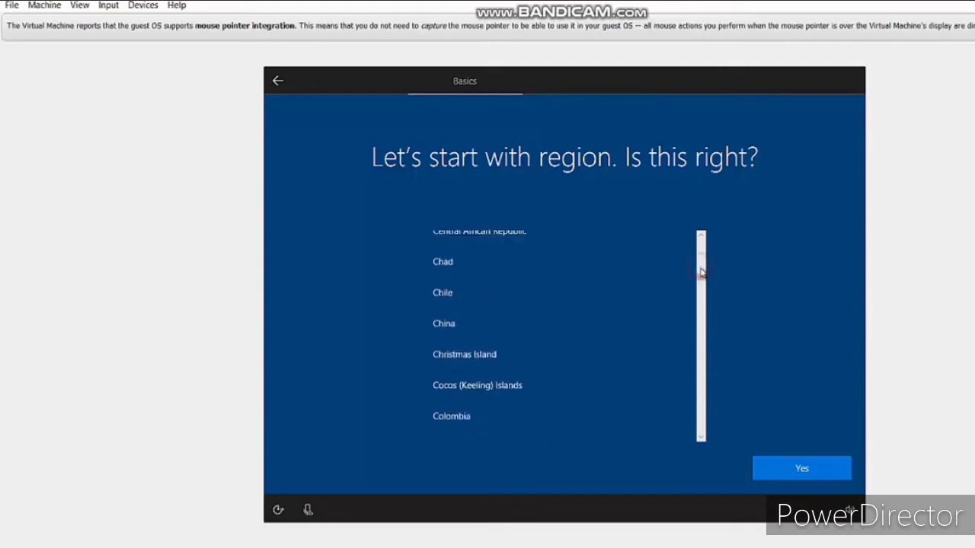
pyautogui.scroll(4, 701, 272)
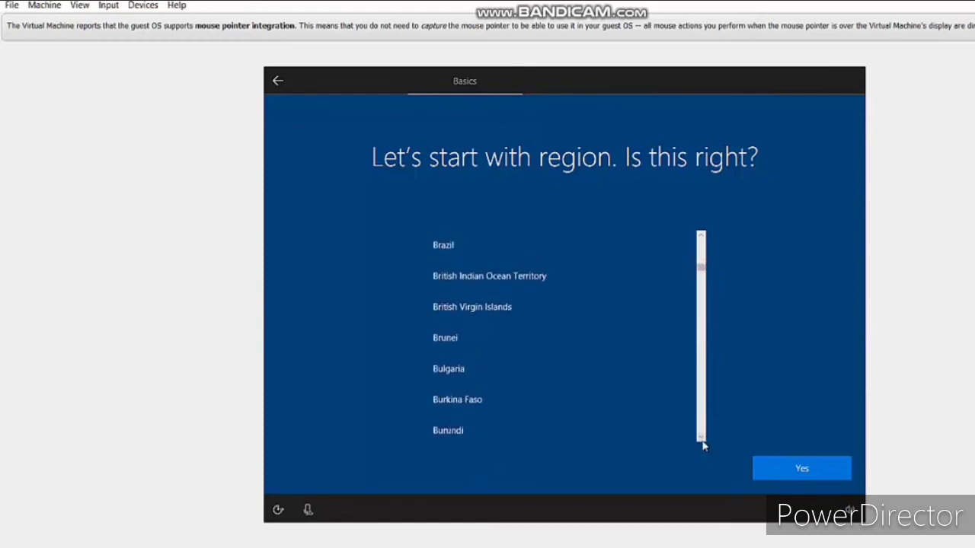
pyautogui.moveTo(701, 440); pyautogui.dragTo(701, 439)
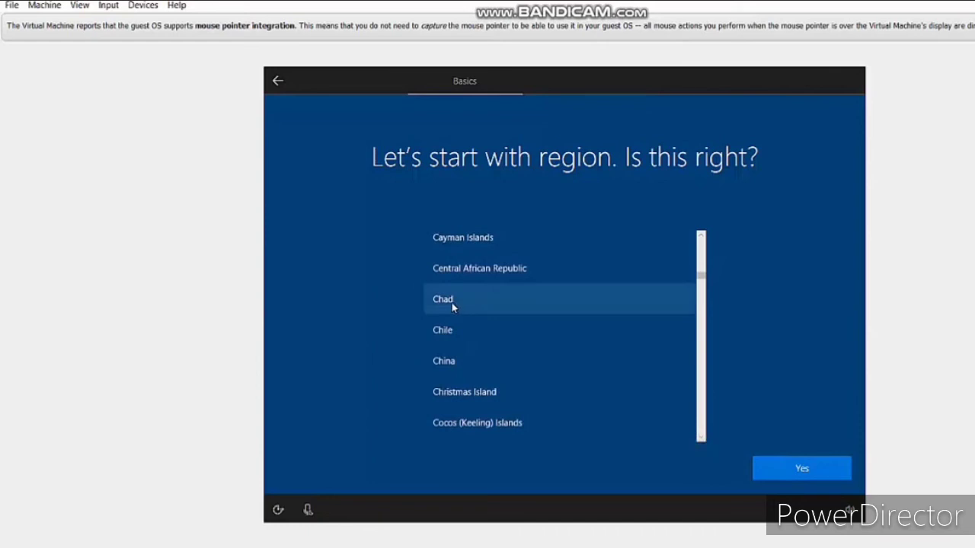
# Step: Find Indonesia in the region list and confirm it as the device's region
pyautogui.press('Down')
pyautogui.press('Down')
pyautogui.press('Up')
pyautogui.press('Up')
pyautogui.press('Up')
pyautogui.press('Up')
pyautogui.press('Up')
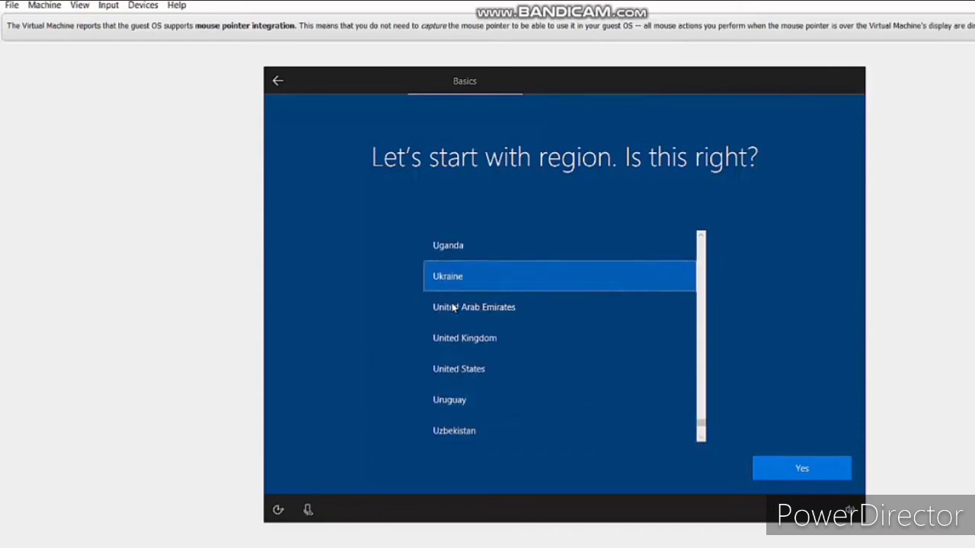
pyautogui.press('Up')
pyautogui.press('Up')
pyautogui.press('Up')
pyautogui.press('Up')
pyautogui.press('Up')
pyautogui.press('Up')
pyautogui.press('Up')
pyautogui.press('Up')
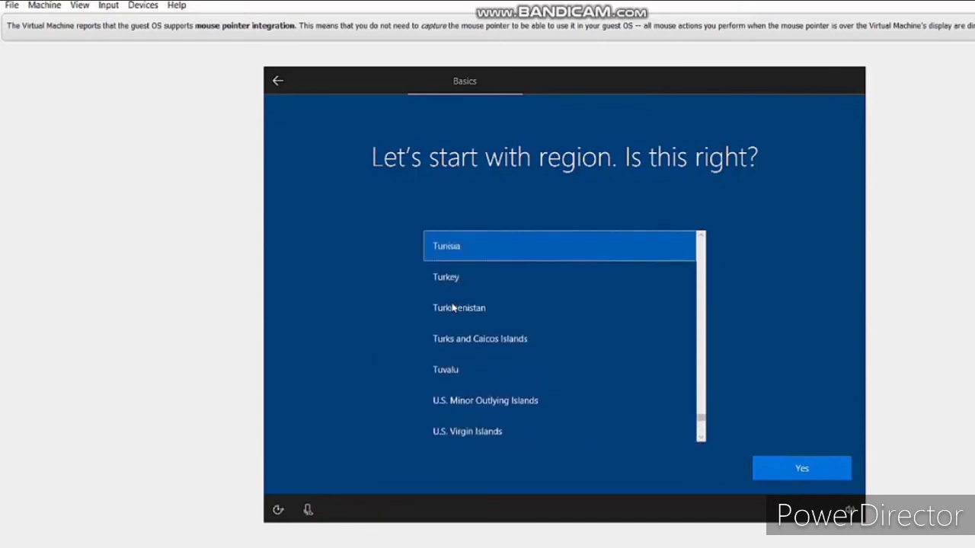
pyautogui.press('Up')
pyautogui.press('Up')
pyautogui.press('Up')
pyautogui.press('Up')
pyautogui.press('Up')
pyautogui.press('Up')
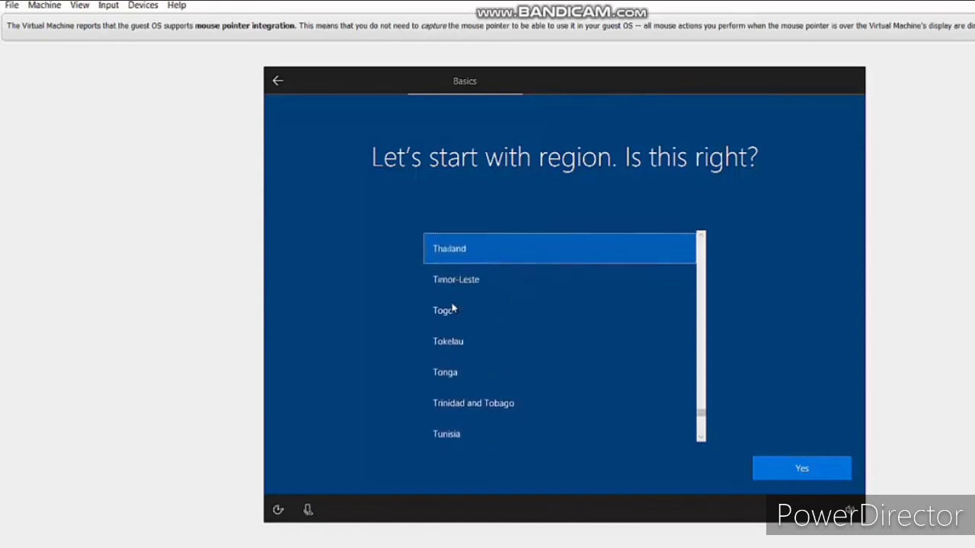
pyautogui.press('Up')
pyautogui.press('Up')
pyautogui.press('Up')
pyautogui.press('Up')
pyautogui.press('Up')
pyautogui.press('Up')
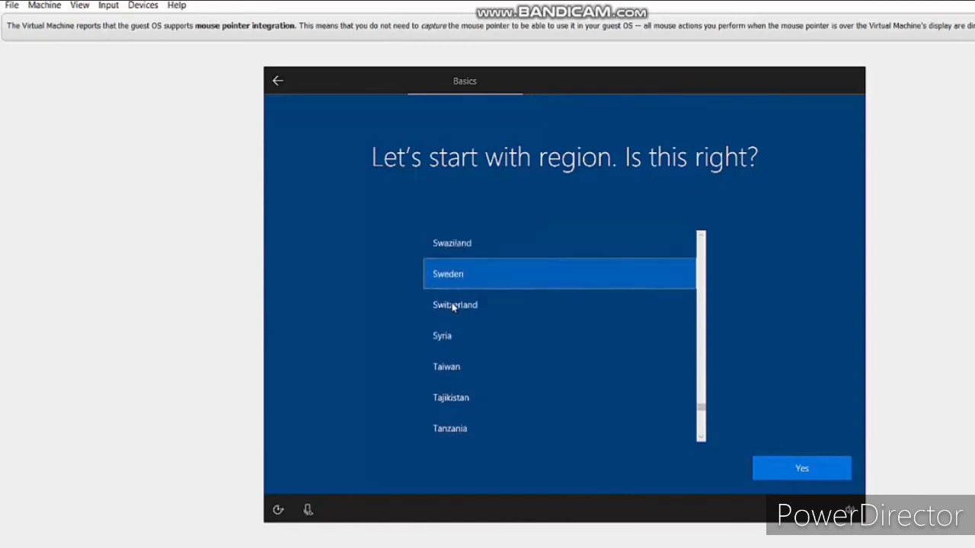
pyautogui.press('Up')
pyautogui.press('Up')
pyautogui.press('Up')
pyautogui.press('Up')
pyautogui.press('Up')
pyautogui.press('Up')
pyautogui.press('Up')
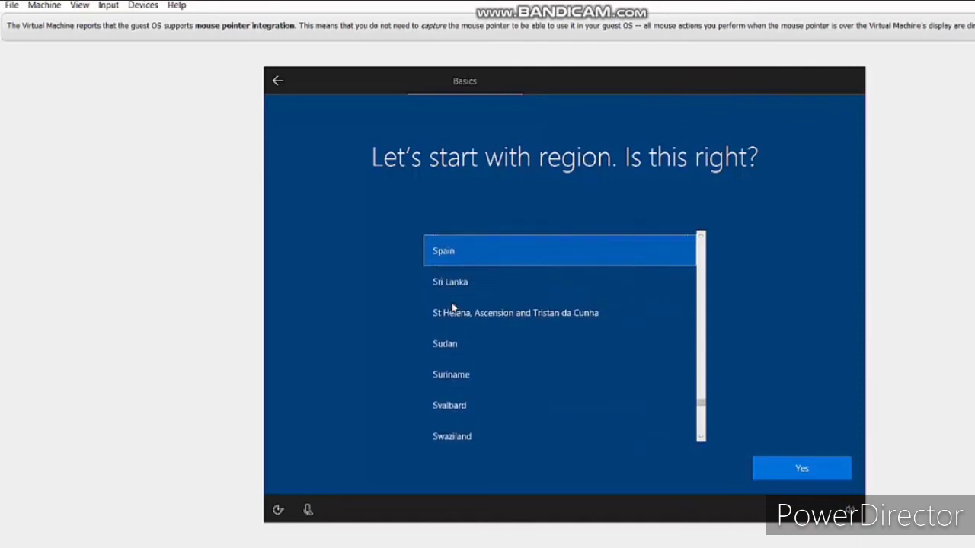
pyautogui.press('Up')
pyautogui.press('Up')
pyautogui.press('Up')
pyautogui.press('Up')
pyautogui.press('Up')
pyautogui.press('Up')
pyautogui.press('Up')
pyautogui.press('Up')
pyautogui.press('Up')
pyautogui.press('Up')
pyautogui.press('Up')
pyautogui.press('Up')
pyautogui.press('Up')
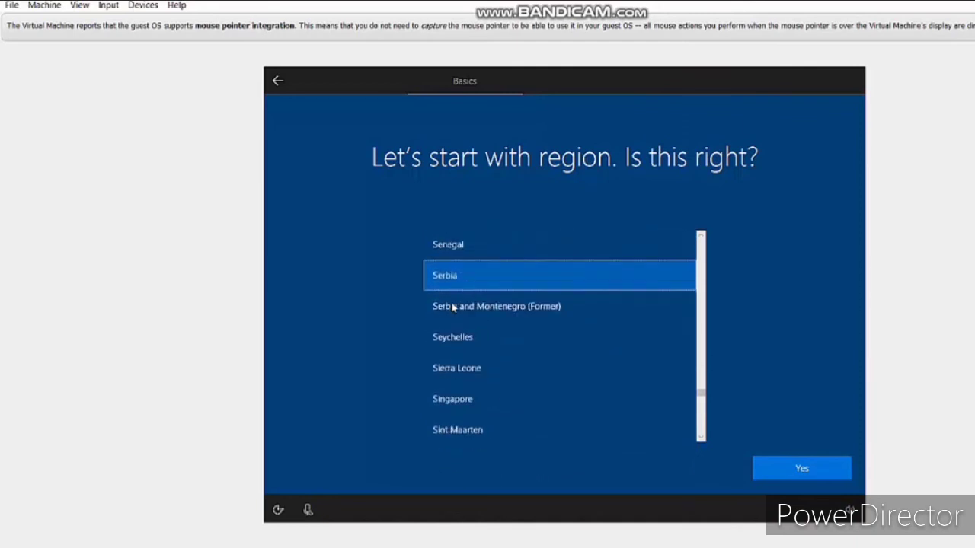
pyautogui.press('Up')
pyautogui.press('Up')
pyautogui.press('Up')
pyautogui.press('Up')
pyautogui.press('Up')
pyautogui.press('Up')
pyautogui.press('Up')
pyautogui.press('Up')
pyautogui.press('Up')
pyautogui.press('Up')
pyautogui.press('Up')
pyautogui.press('Up')
pyautogui.press('Up')
pyautogui.press('Up')
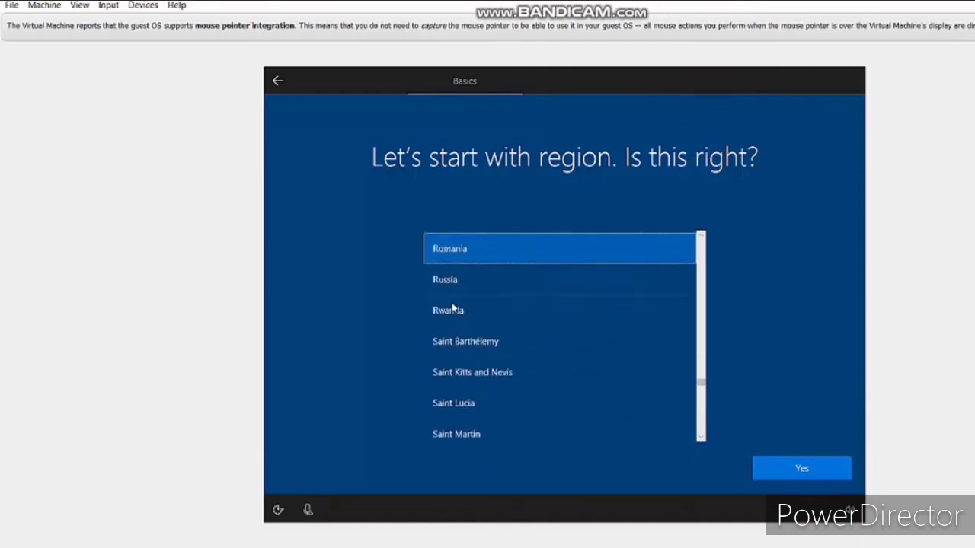
pyautogui.press('Up')
pyautogui.press('Up')
pyautogui.press('Up')
pyautogui.press('Up')
pyautogui.press('Up')
pyautogui.press('Up')
pyautogui.press('Up')
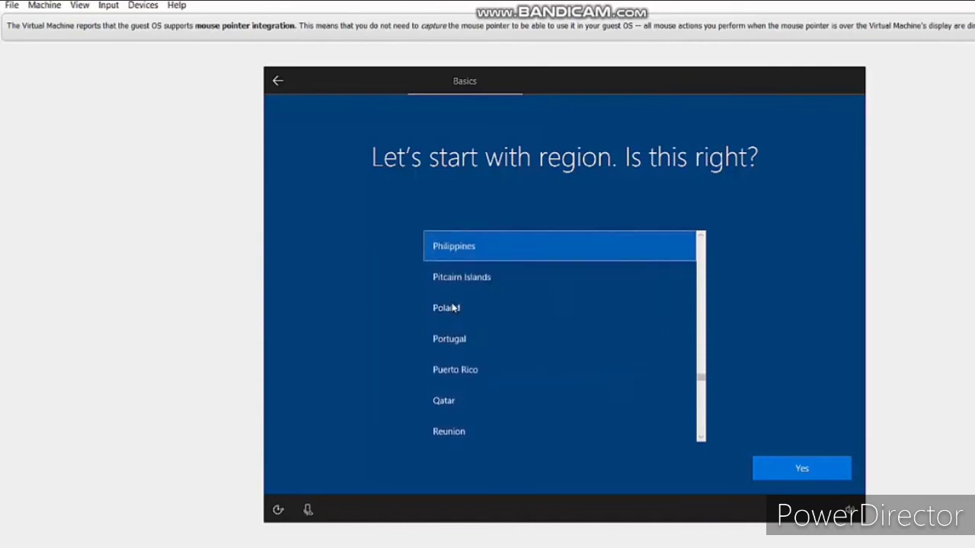
pyautogui.press('Up')
pyautogui.press('Up')
pyautogui.press('Up')
pyautogui.press('Up')
pyautogui.press('Up')
pyautogui.press('Up')
pyautogui.press('Up')
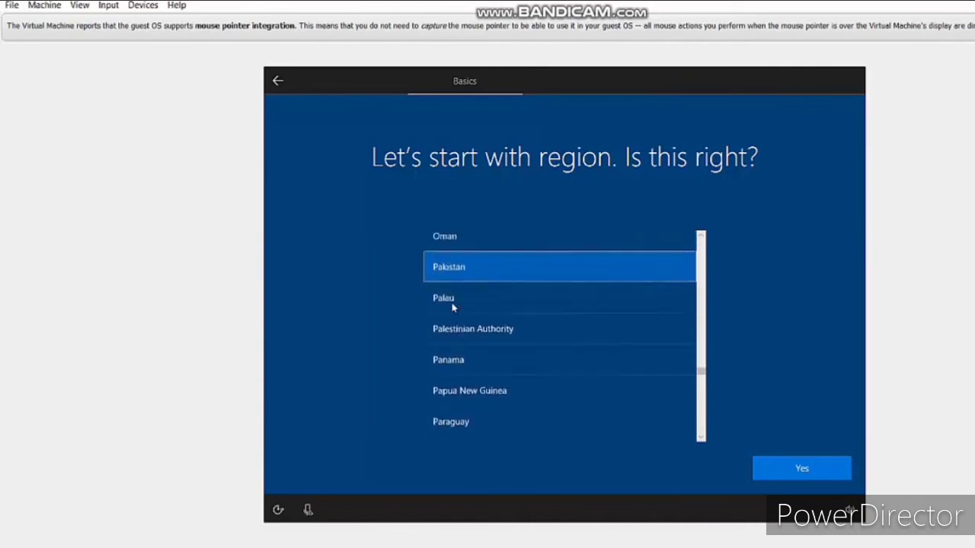
pyautogui.press('Up')
pyautogui.press('Up')
pyautogui.press('Up')
pyautogui.press('Up')
pyautogui.press('Up')
pyautogui.press('Up')
pyautogui.press('Up')
pyautogui.press('Up')
pyautogui.press('Up')
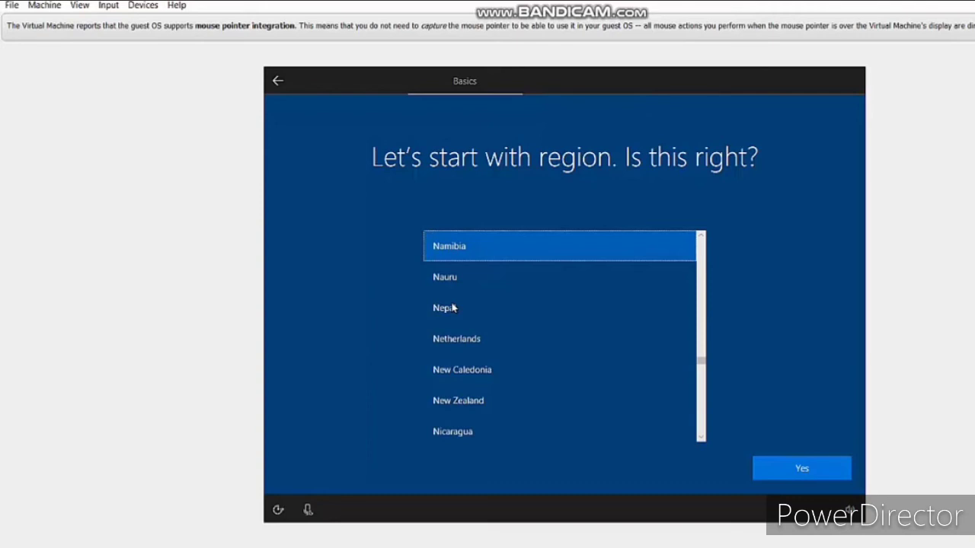
pyautogui.press('Up')
pyautogui.press('Up')
pyautogui.press('Up')
pyautogui.press('Up')
pyautogui.press('Up')
pyautogui.press('Up')
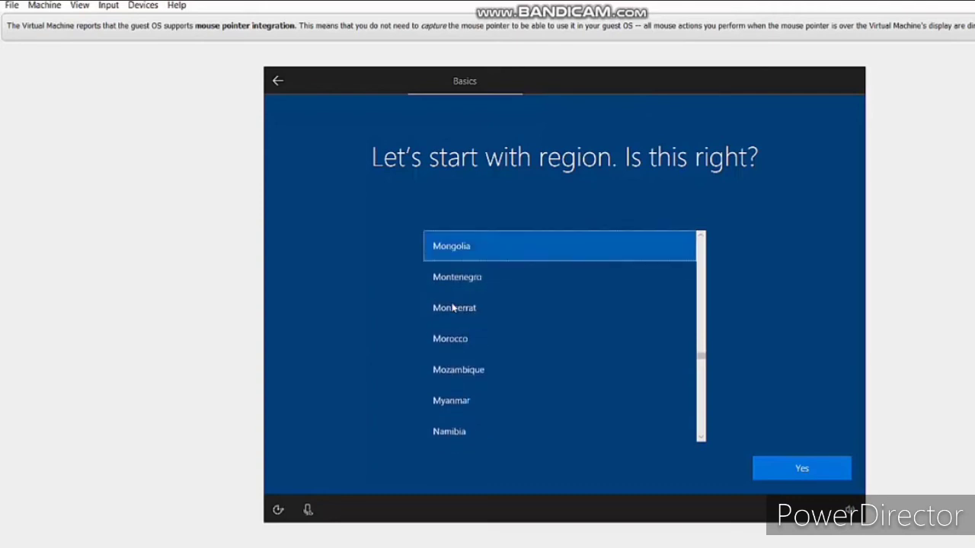
pyautogui.press('Down')
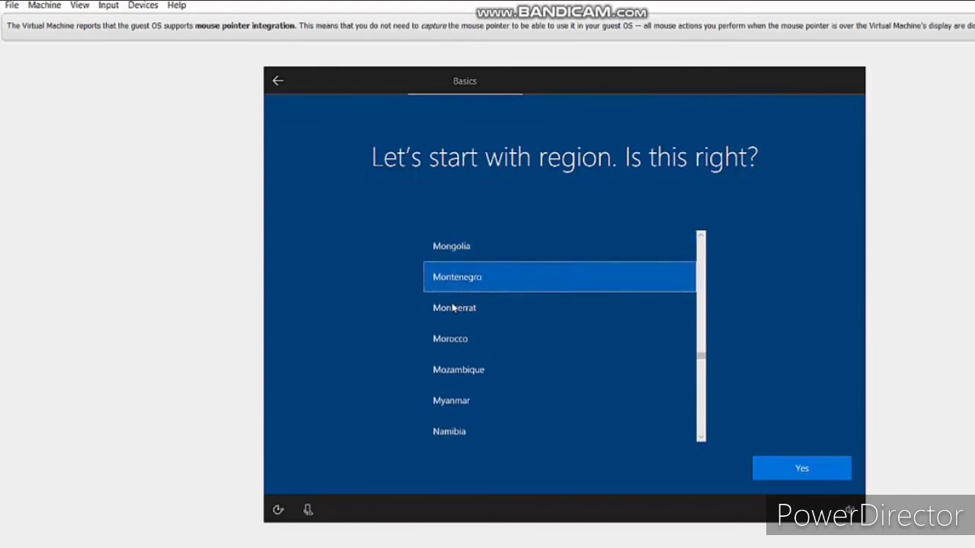
pyautogui.press('Down')
pyautogui.press('Up')
pyautogui.press('Up')
pyautogui.press('Up')
pyautogui.press('Up')
pyautogui.press('Up')
pyautogui.press('Up')
pyautogui.press('Up')
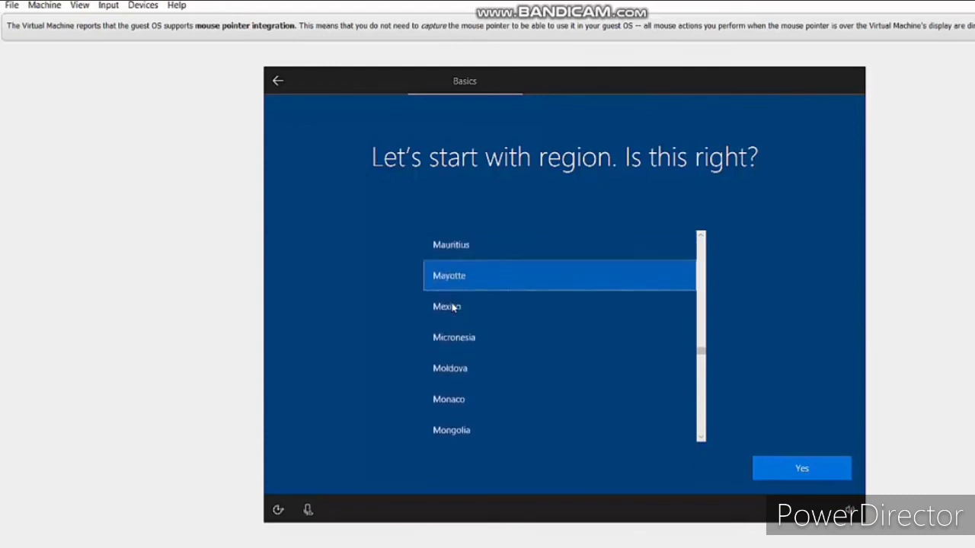
pyautogui.press('Up')
pyautogui.press('Up')
pyautogui.press('Up')
pyautogui.press('Up')
pyautogui.press('Up')
pyautogui.press('Up')
pyautogui.press('Up')
pyautogui.press('Up')
pyautogui.press('Up')
pyautogui.press('Up')
pyautogui.press('Up')
pyautogui.press('Up')
pyautogui.press('Up')
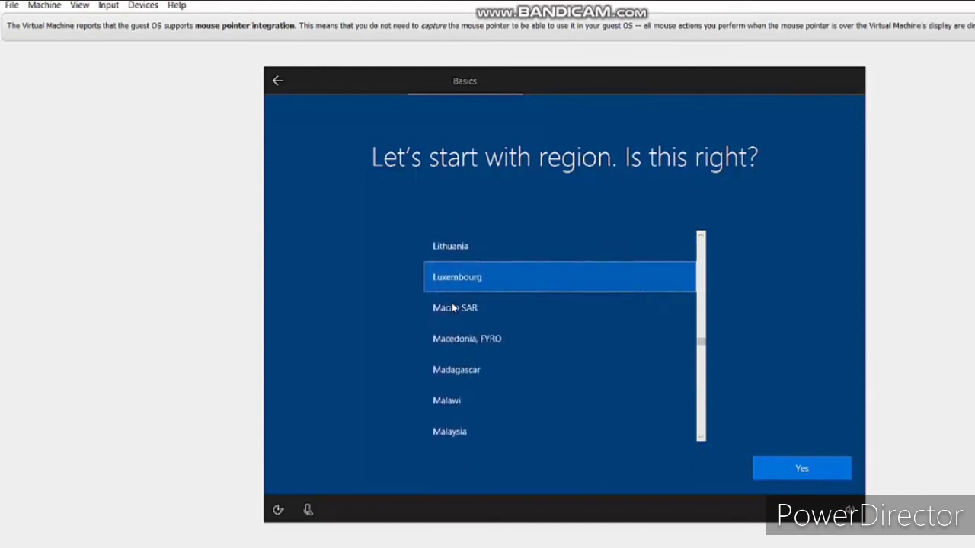
pyautogui.press('Up')
pyautogui.press('Up')
pyautogui.press('Up')
pyautogui.press('Up')
pyautogui.press('Up')
pyautogui.press('Up')
pyautogui.press('Up')
pyautogui.press('Up')
pyautogui.press('Up')
pyautogui.press('Up')
pyautogui.press('Up')
pyautogui.press('Up')
pyautogui.press('Up')
pyautogui.press('Up')
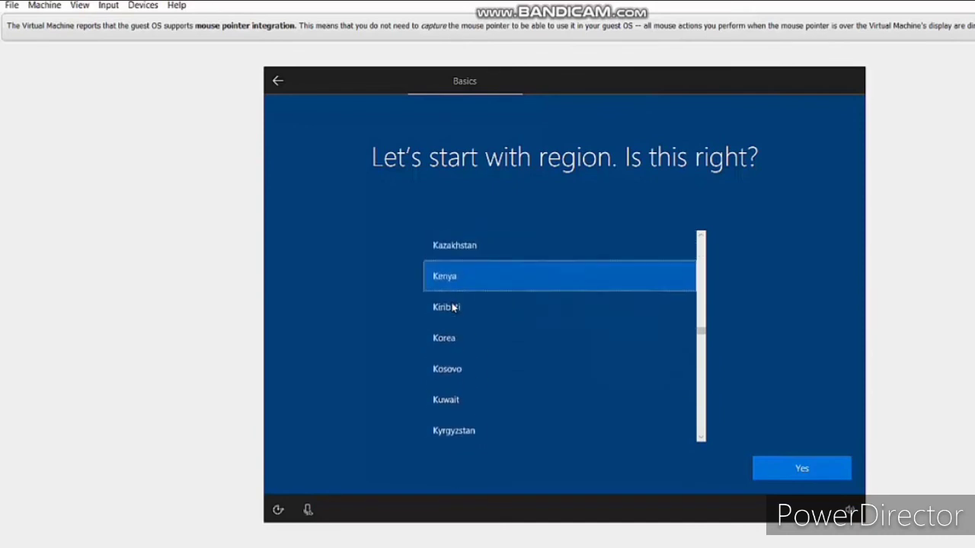
pyautogui.press('Up')
pyautogui.press('Up')
pyautogui.press('Up')
pyautogui.press('Up')
pyautogui.press('Up')
pyautogui.press('Up')
pyautogui.press('Up')
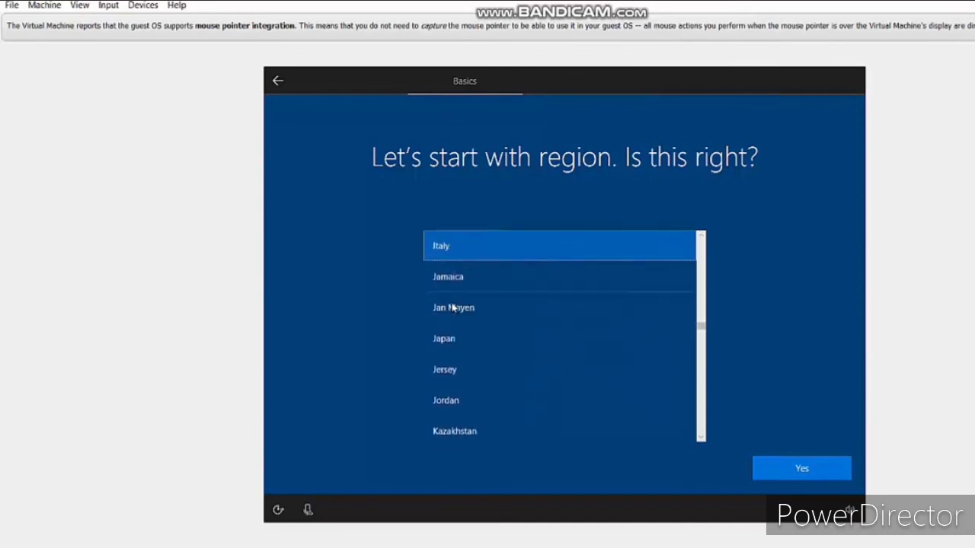
pyautogui.press('Up')
pyautogui.press('Up')
pyautogui.press('Up')
pyautogui.press('Up')
pyautogui.press('Up')
pyautogui.press('Up')
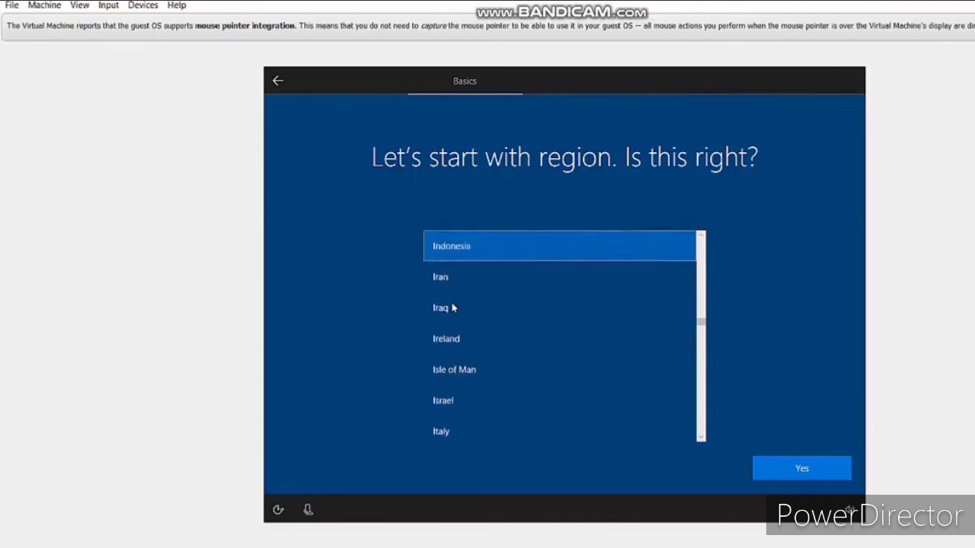
pyautogui.press('Up')
pyautogui.press('Up')
pyautogui.press('Up')
pyautogui.press('Up')
pyautogui.press('Down')
pyautogui.press('Down')
pyautogui.press('Down')
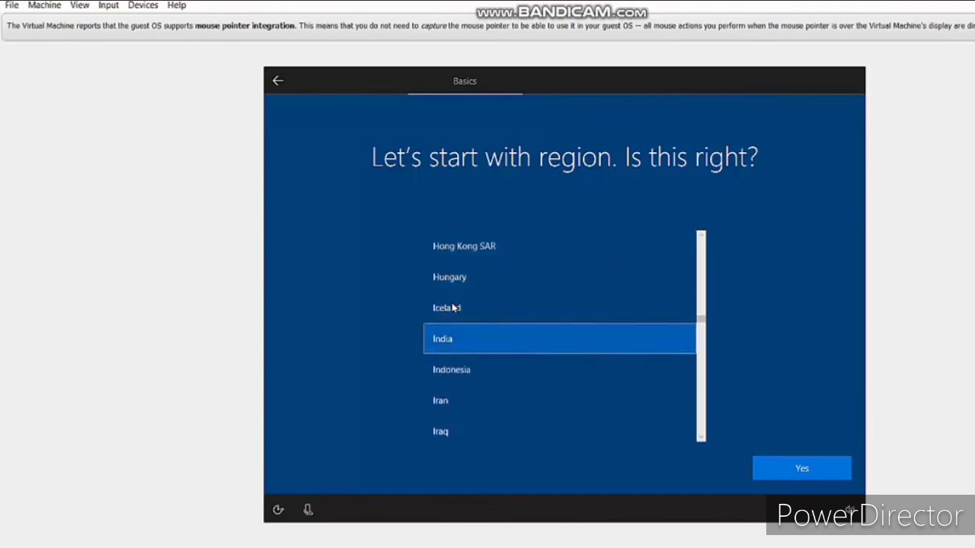
pyautogui.click(459, 372)
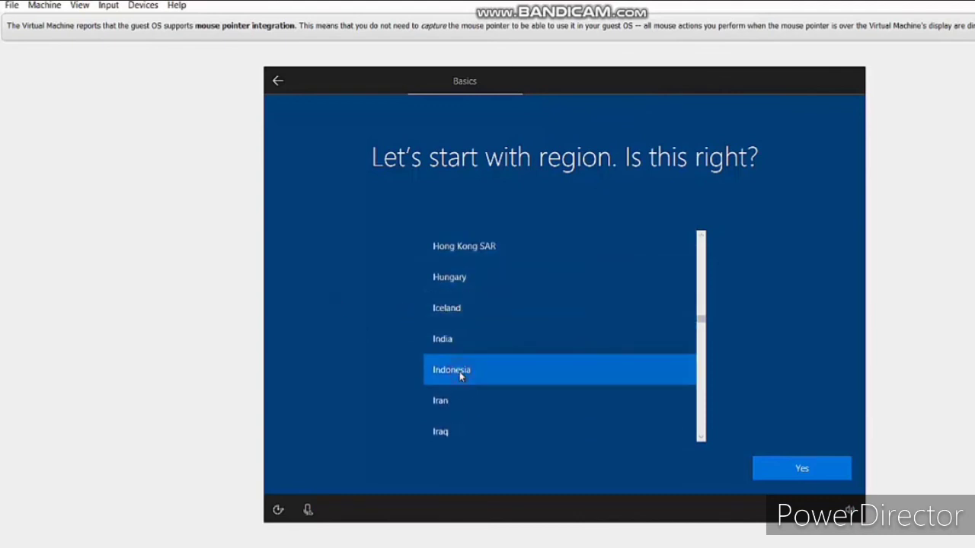
pyautogui.click(805, 468)
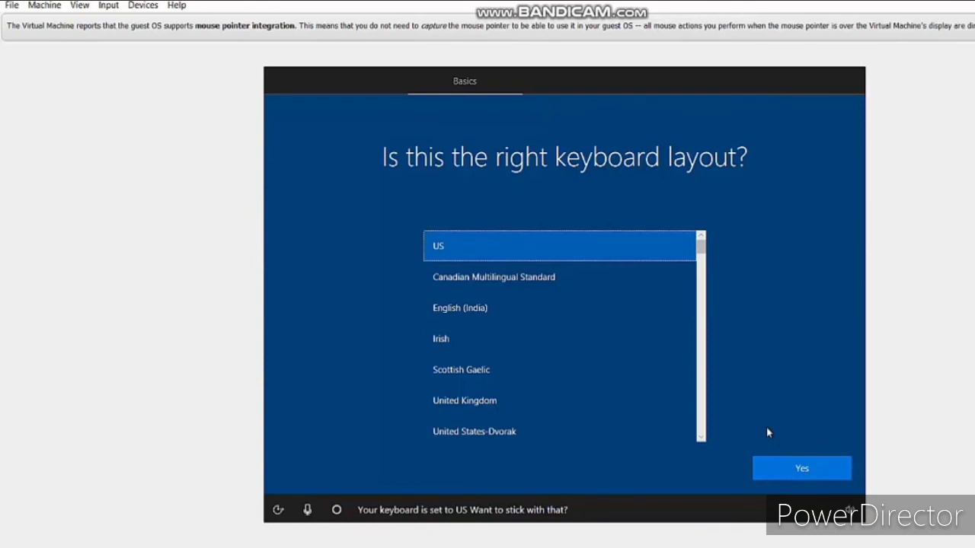
# Step: Keep the US keyboard layout without adding a second one, and skip connecting to a network
pyautogui.click(782, 472)
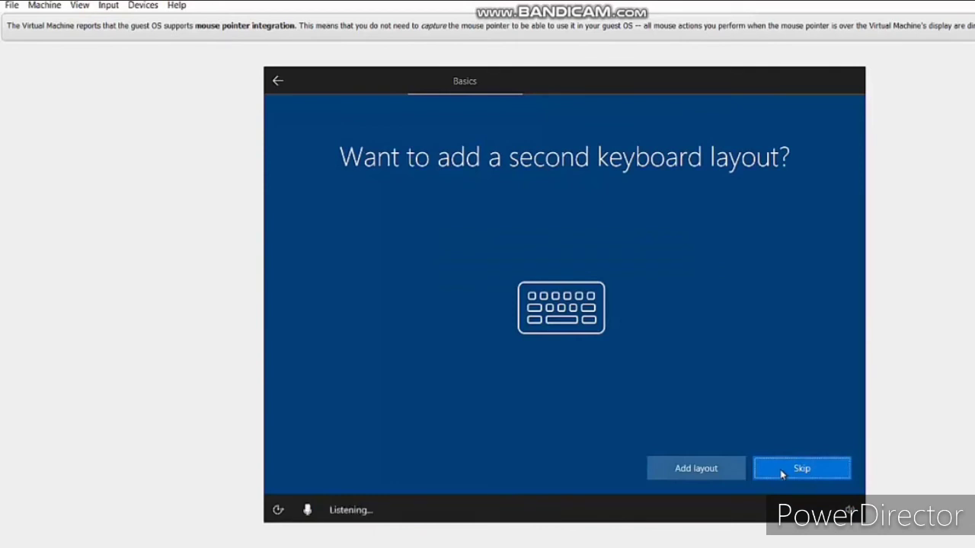
pyautogui.click(780, 472)
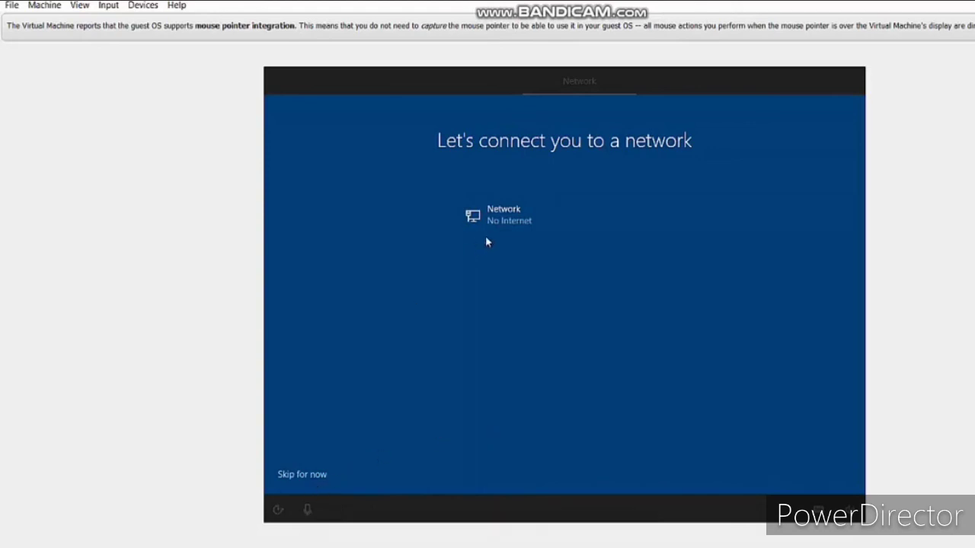
pyautogui.click(296, 474)
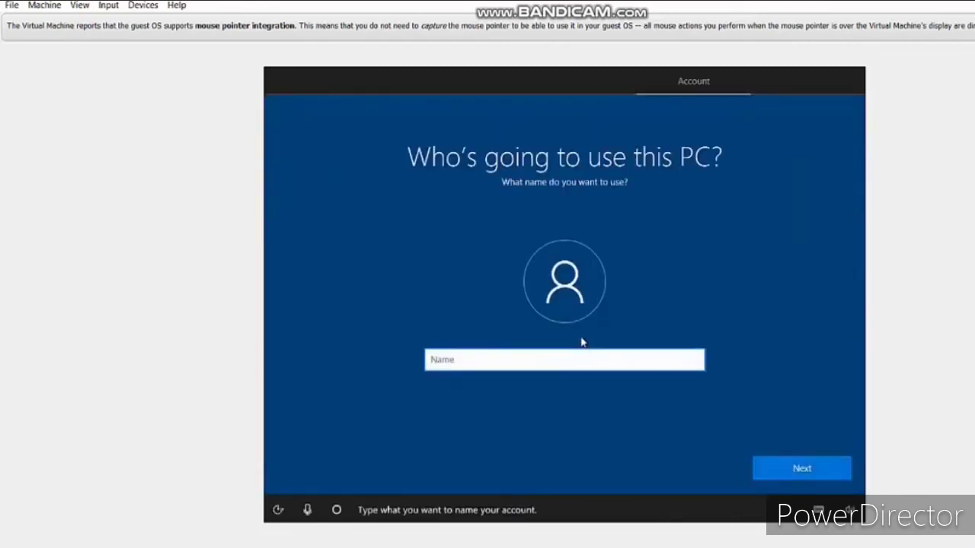
# Step: Create the local account with the user's name and leave its password blank
pyautogui.write('ha')
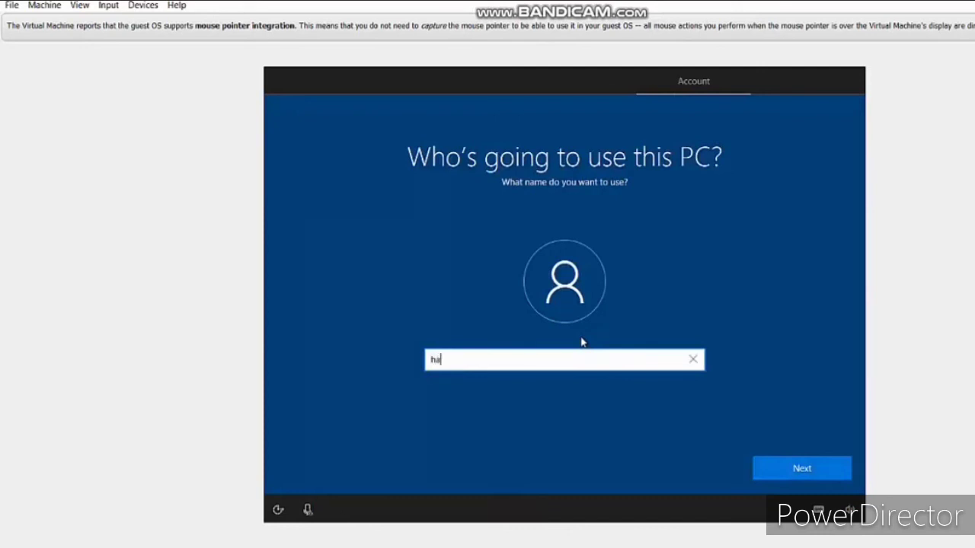
pyautogui.write('mzah')
pyautogui.click(795, 470)
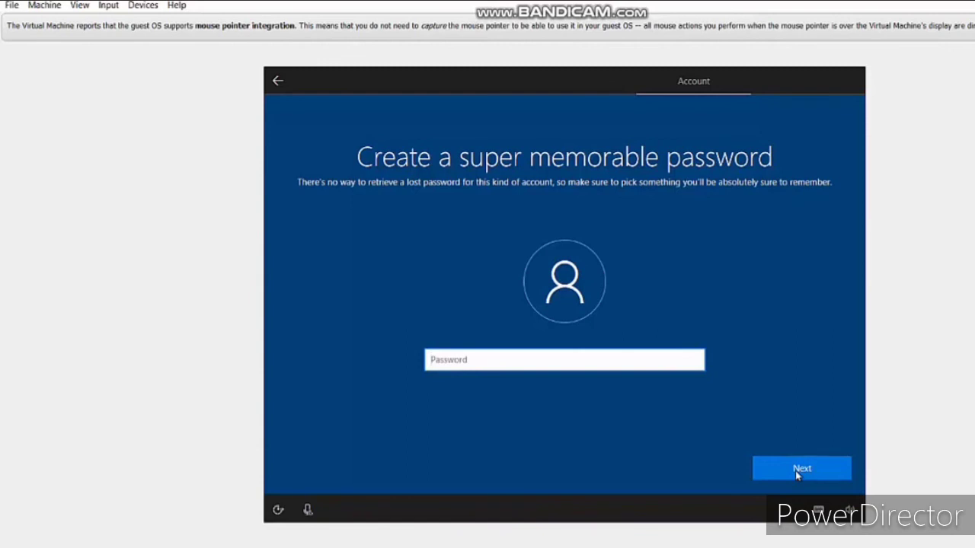
pyautogui.click(796, 470)
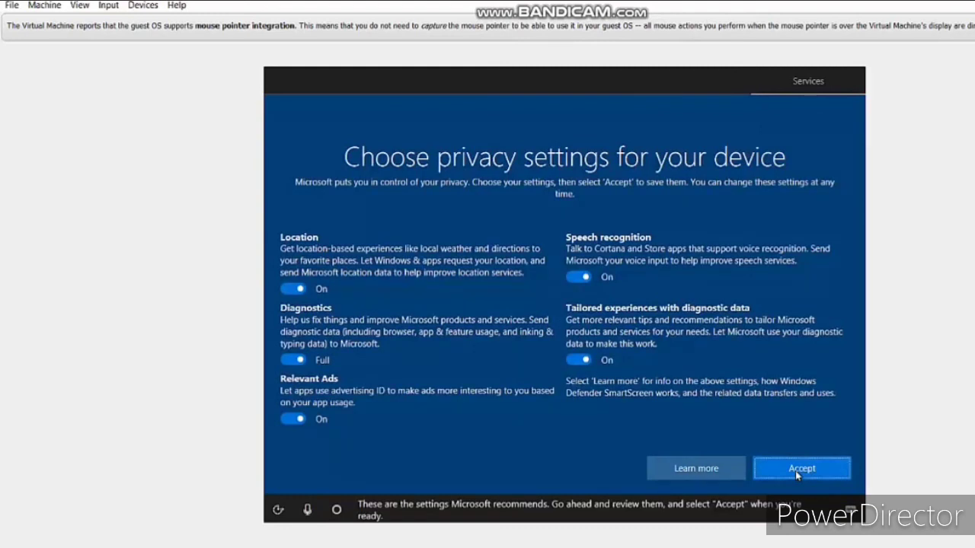
# Step: Accept the recommended privacy settings with all options on, and dismiss the display driver notification on the desktop
pyautogui.click(795, 471)
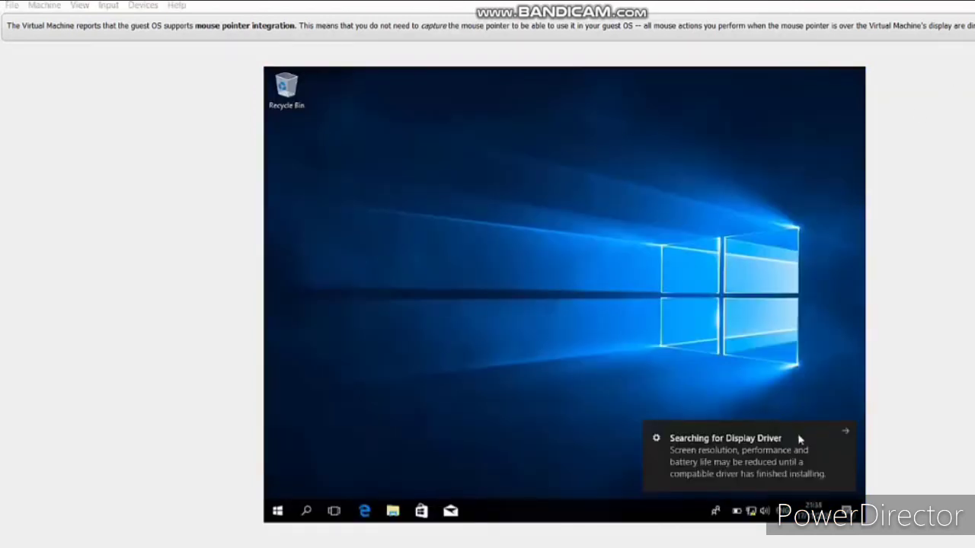
pyautogui.click(844, 434)
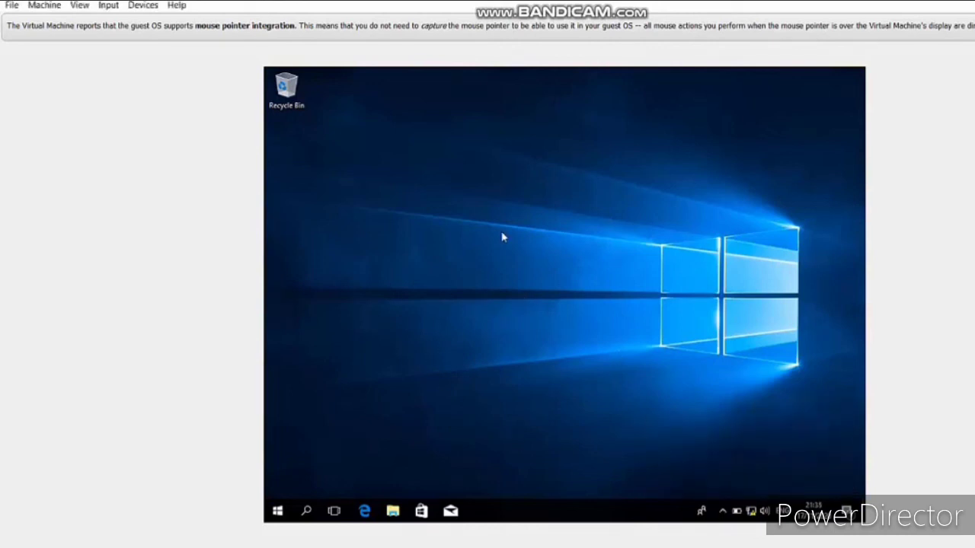